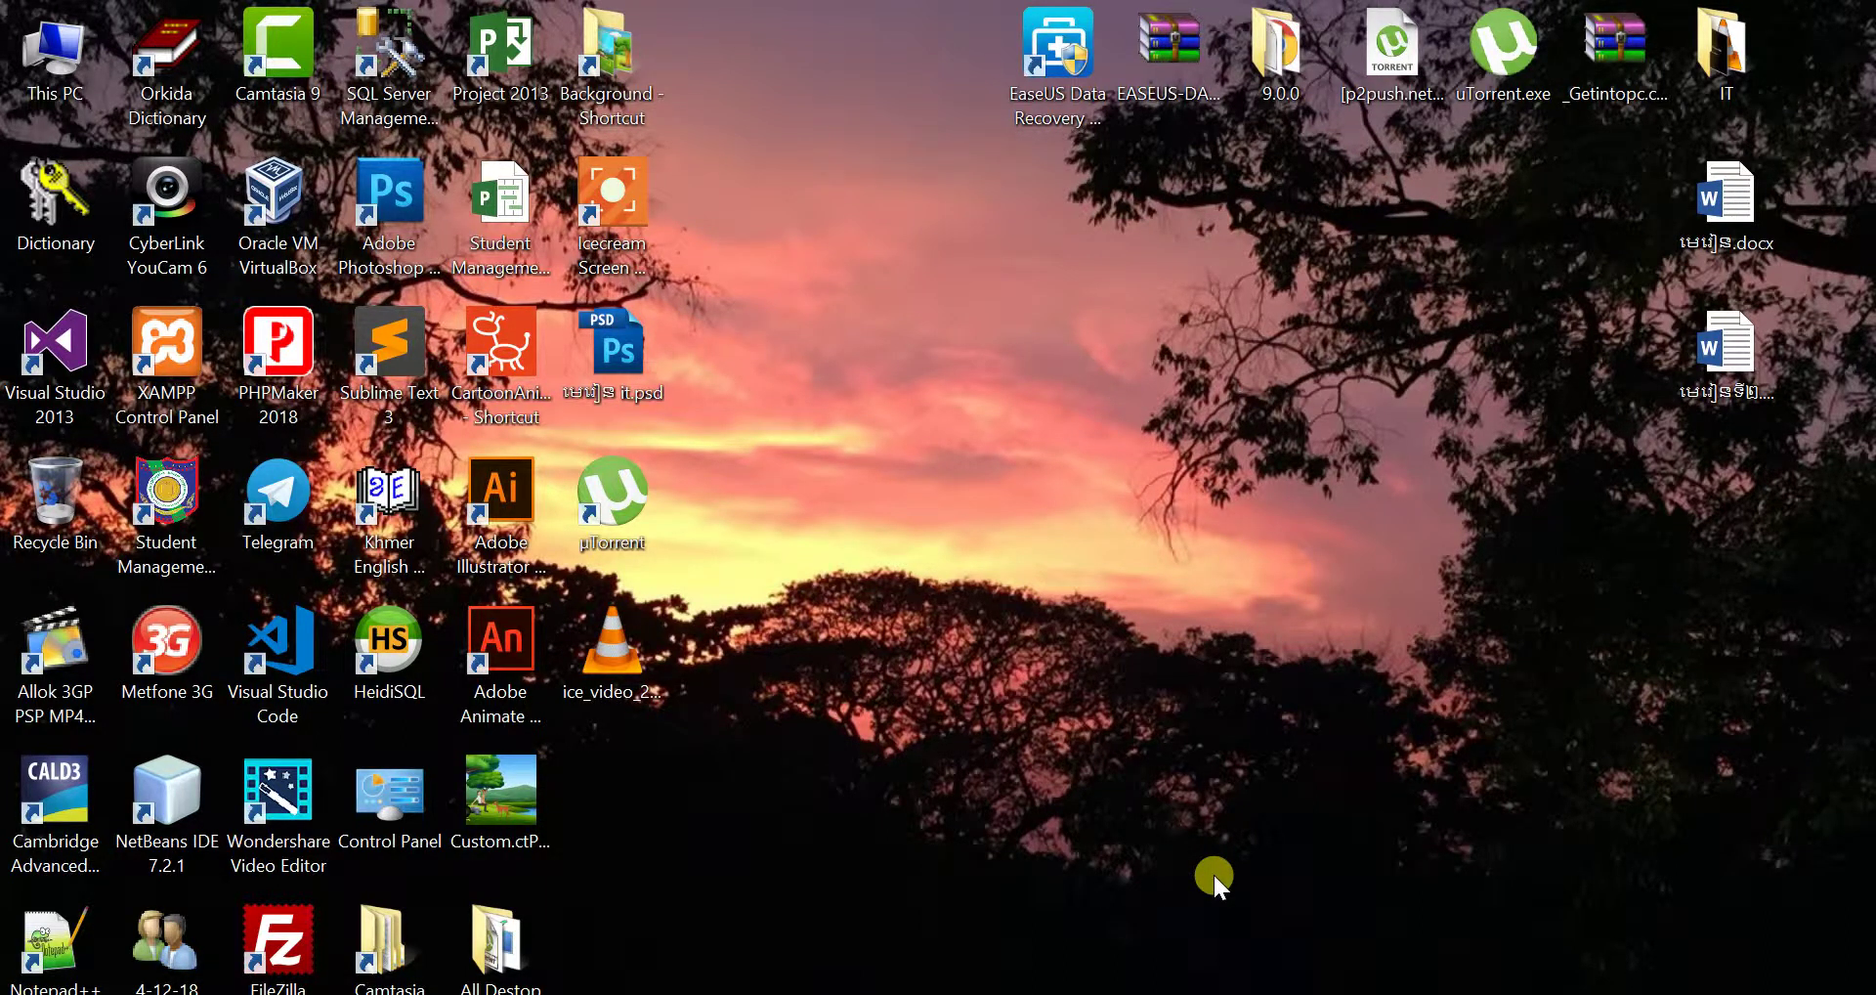
- Refresh the desktop twice, then open the second Word document from its desktop icon
right_click(1031, 580)
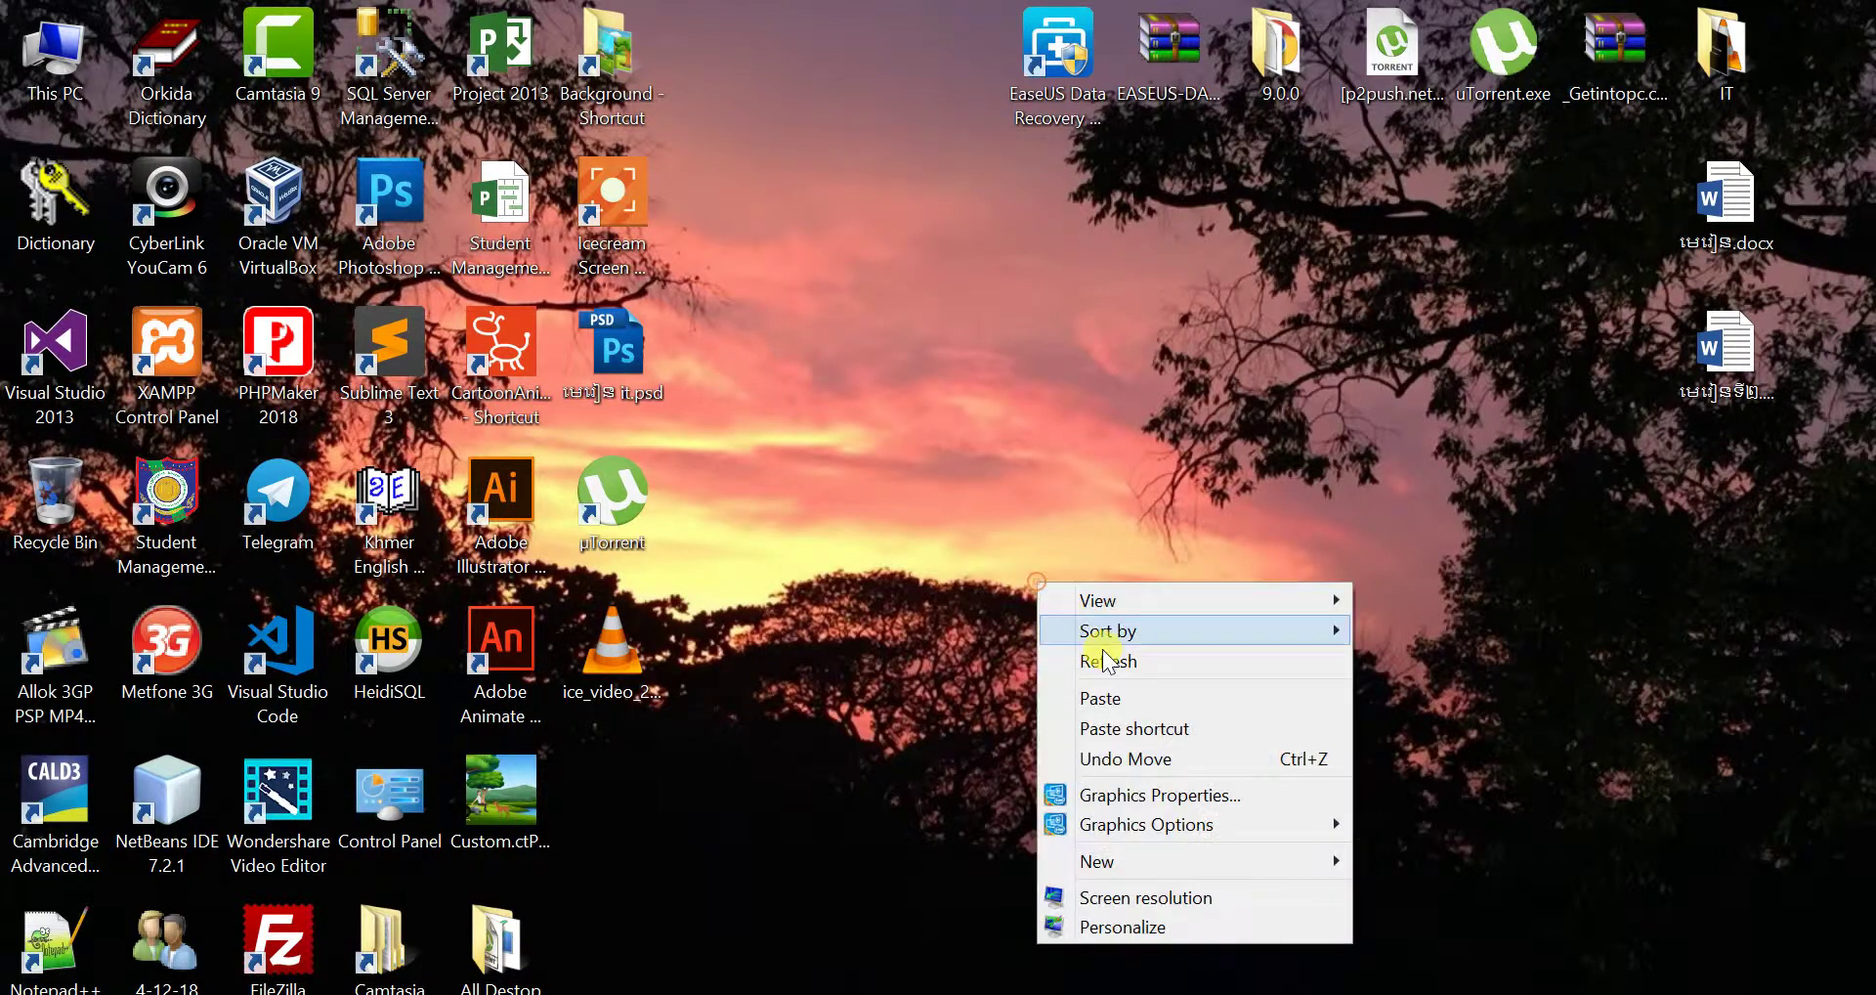
left_click(1123, 651)
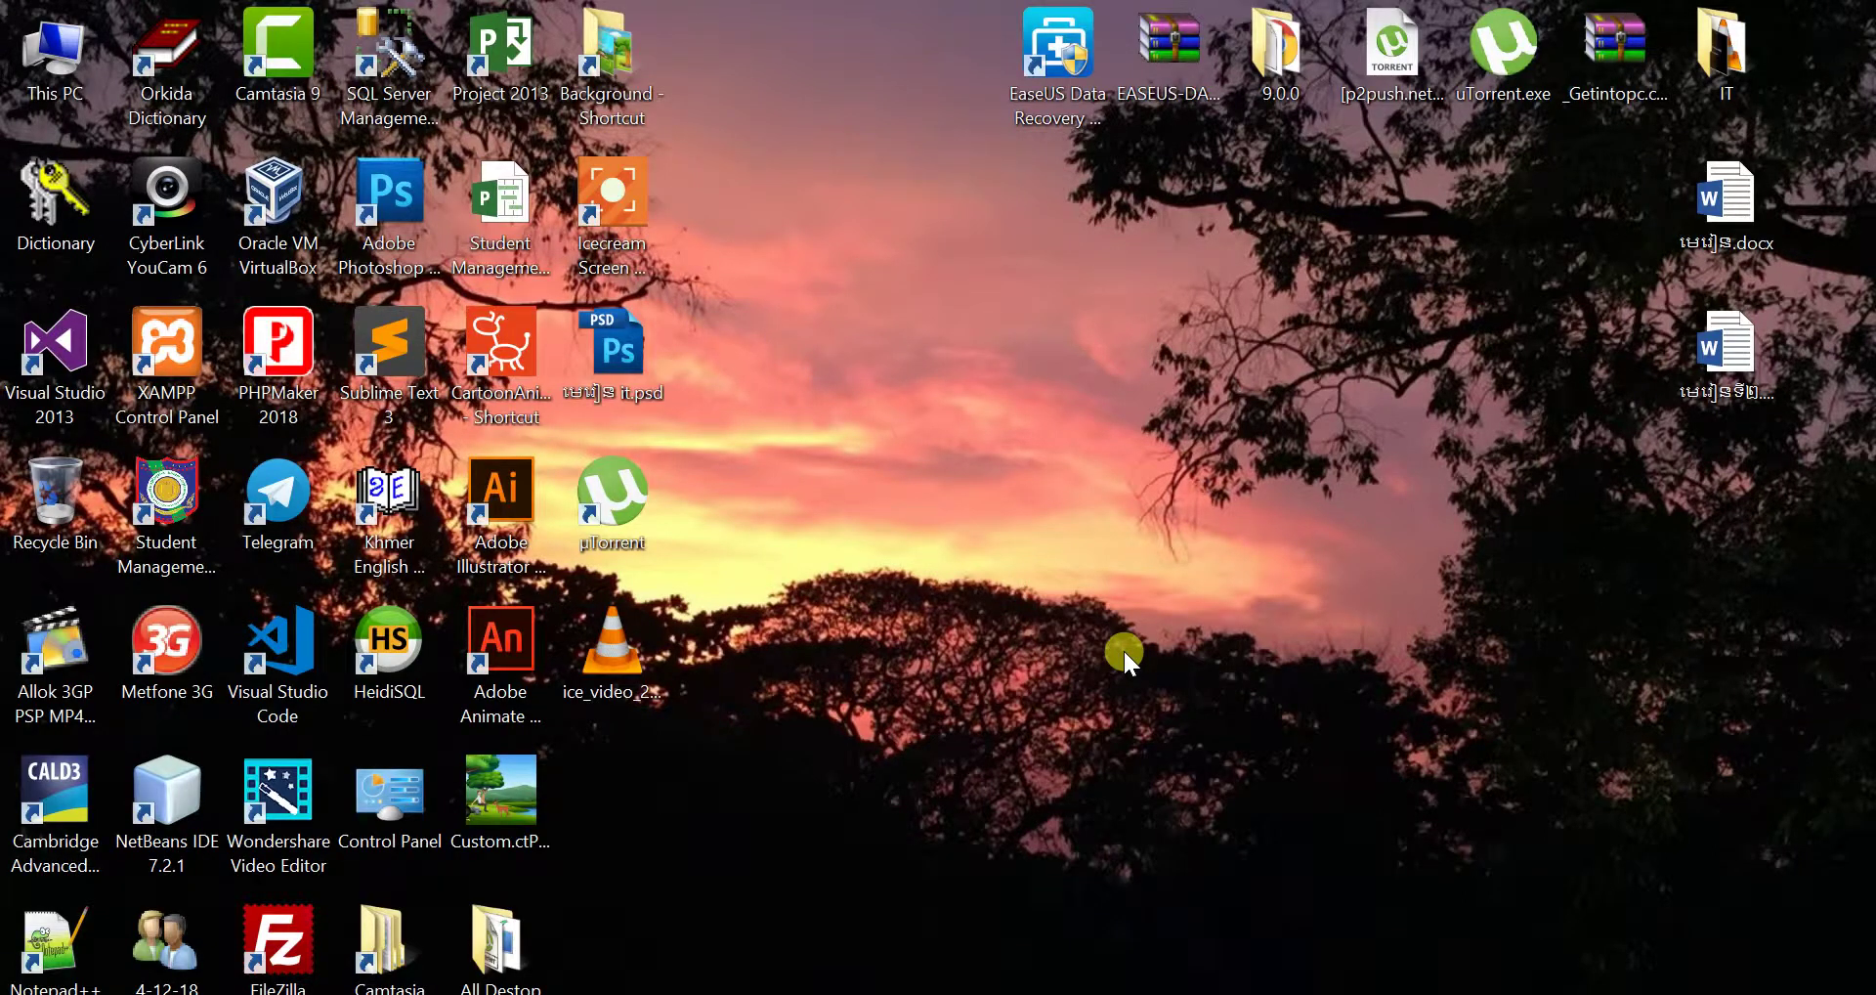
right_click(1120, 500)
left_click(1217, 570)
right_click(1745, 318)
left_click(1553, 286)
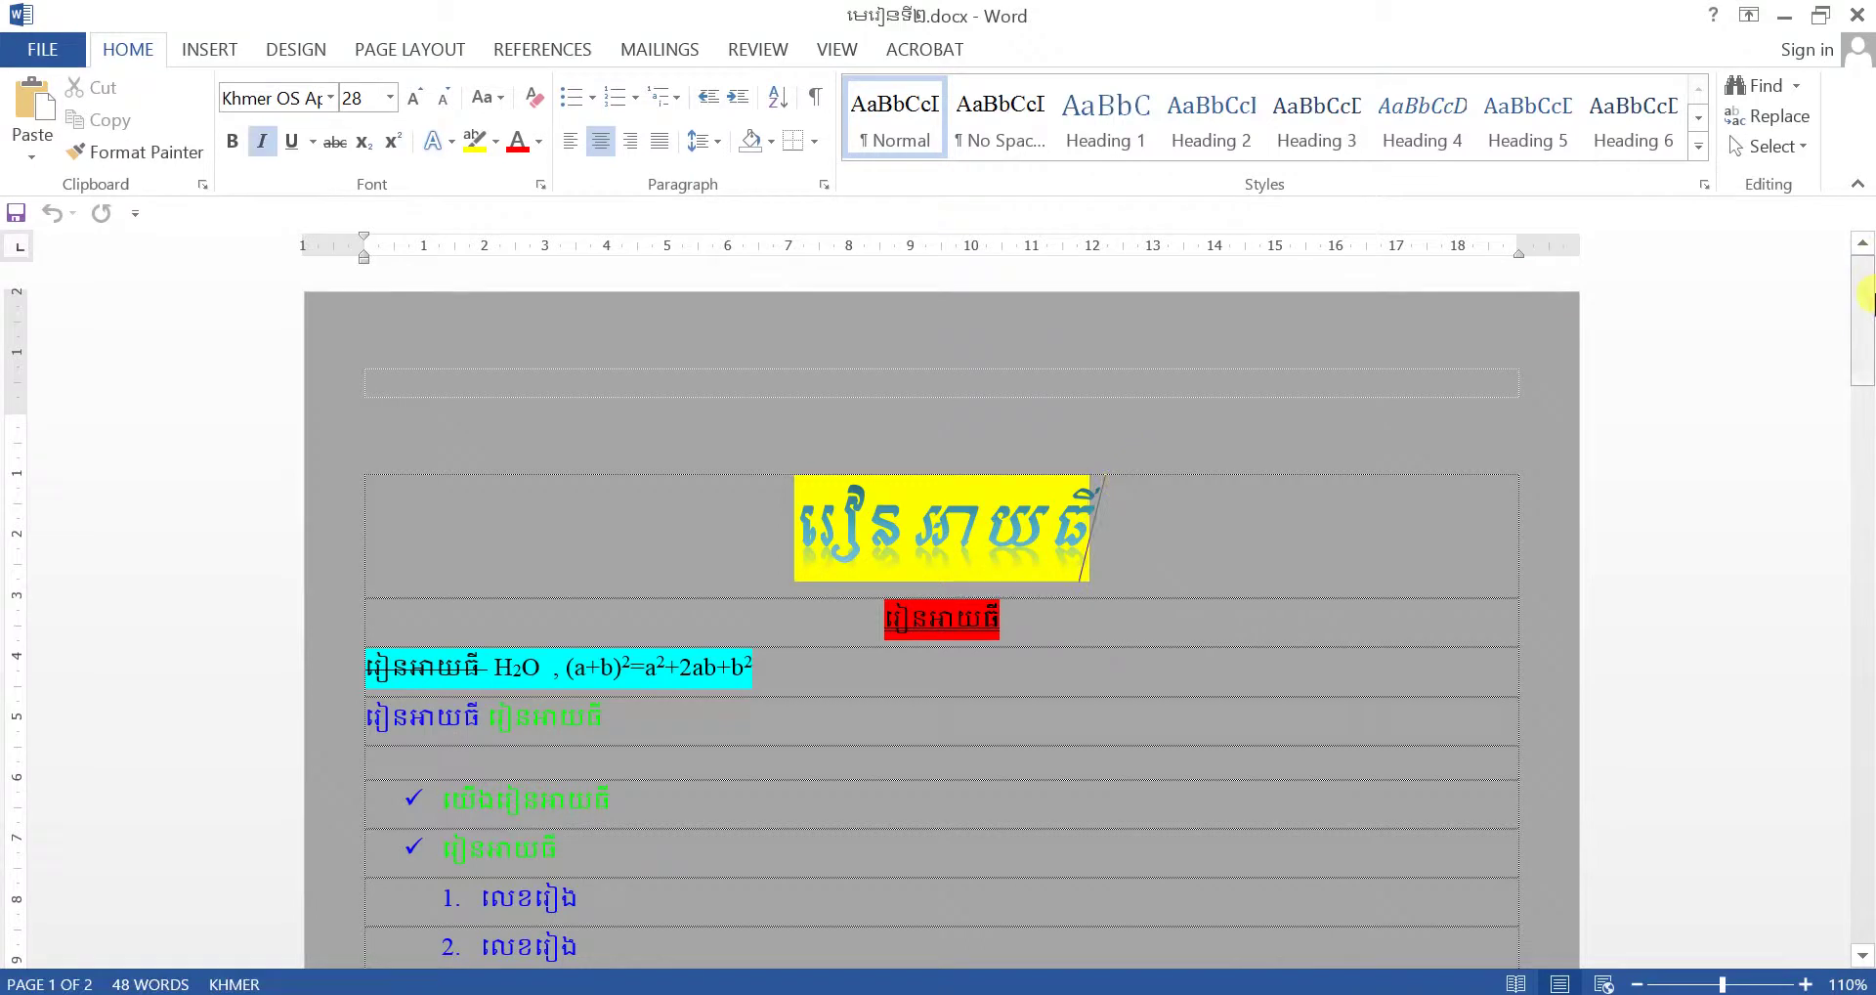
- Create a new blank document, Document1, from FILE > New and scroll to check the empty page
mouse_move(1866, 298)
left_mouse_down()
mouse_move(1867, 800)
mouse_move(1862, 323)
left_mouse_up()
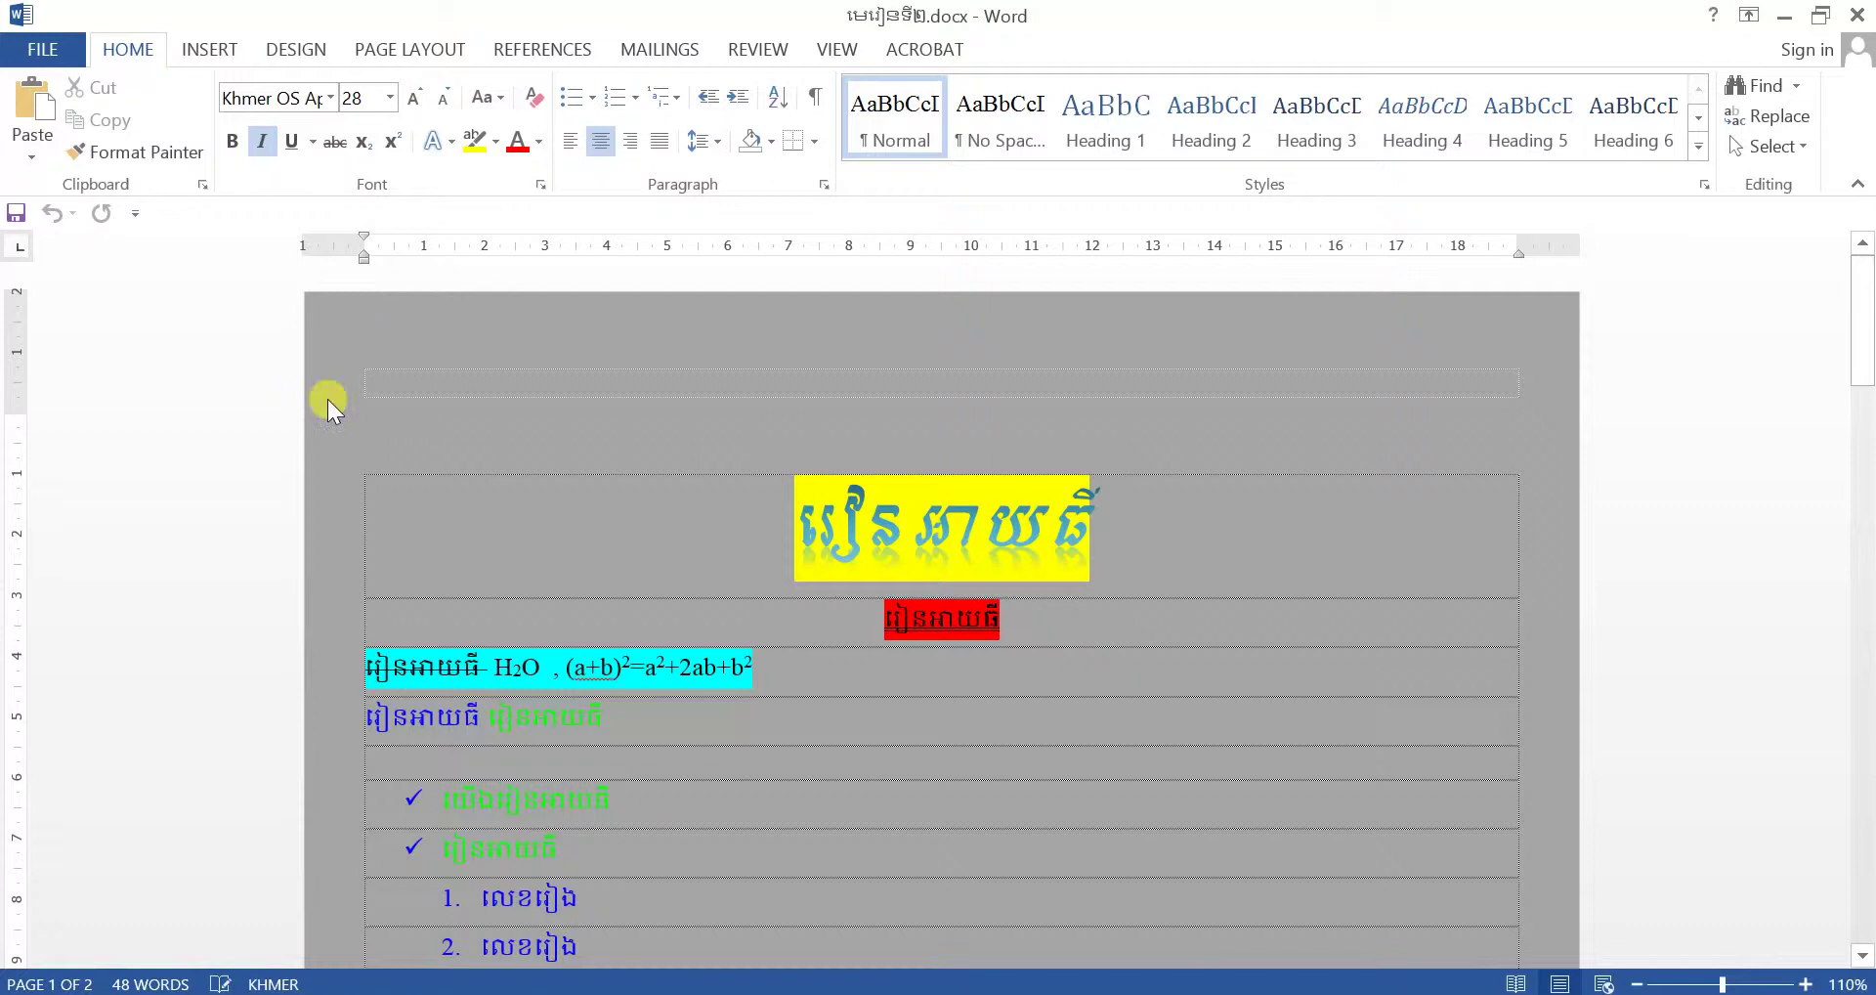
left_click(19, 56)
left_click(60, 156)
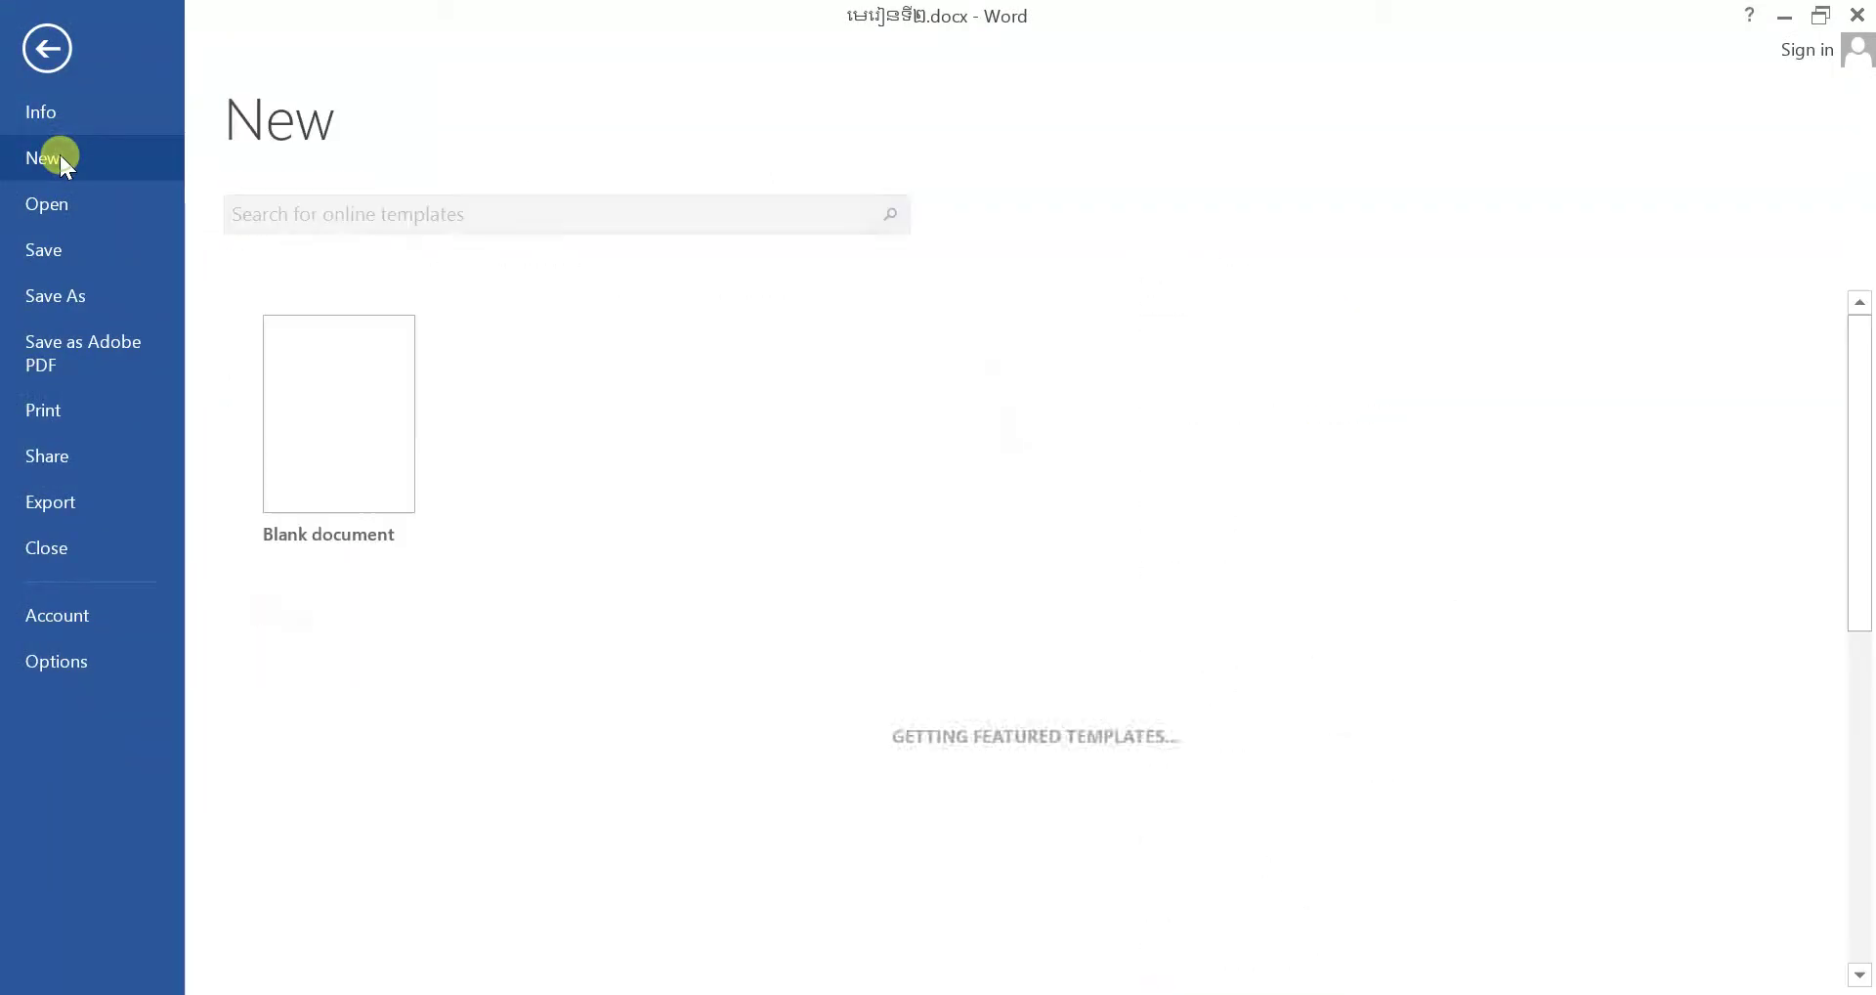
left_click(342, 408)
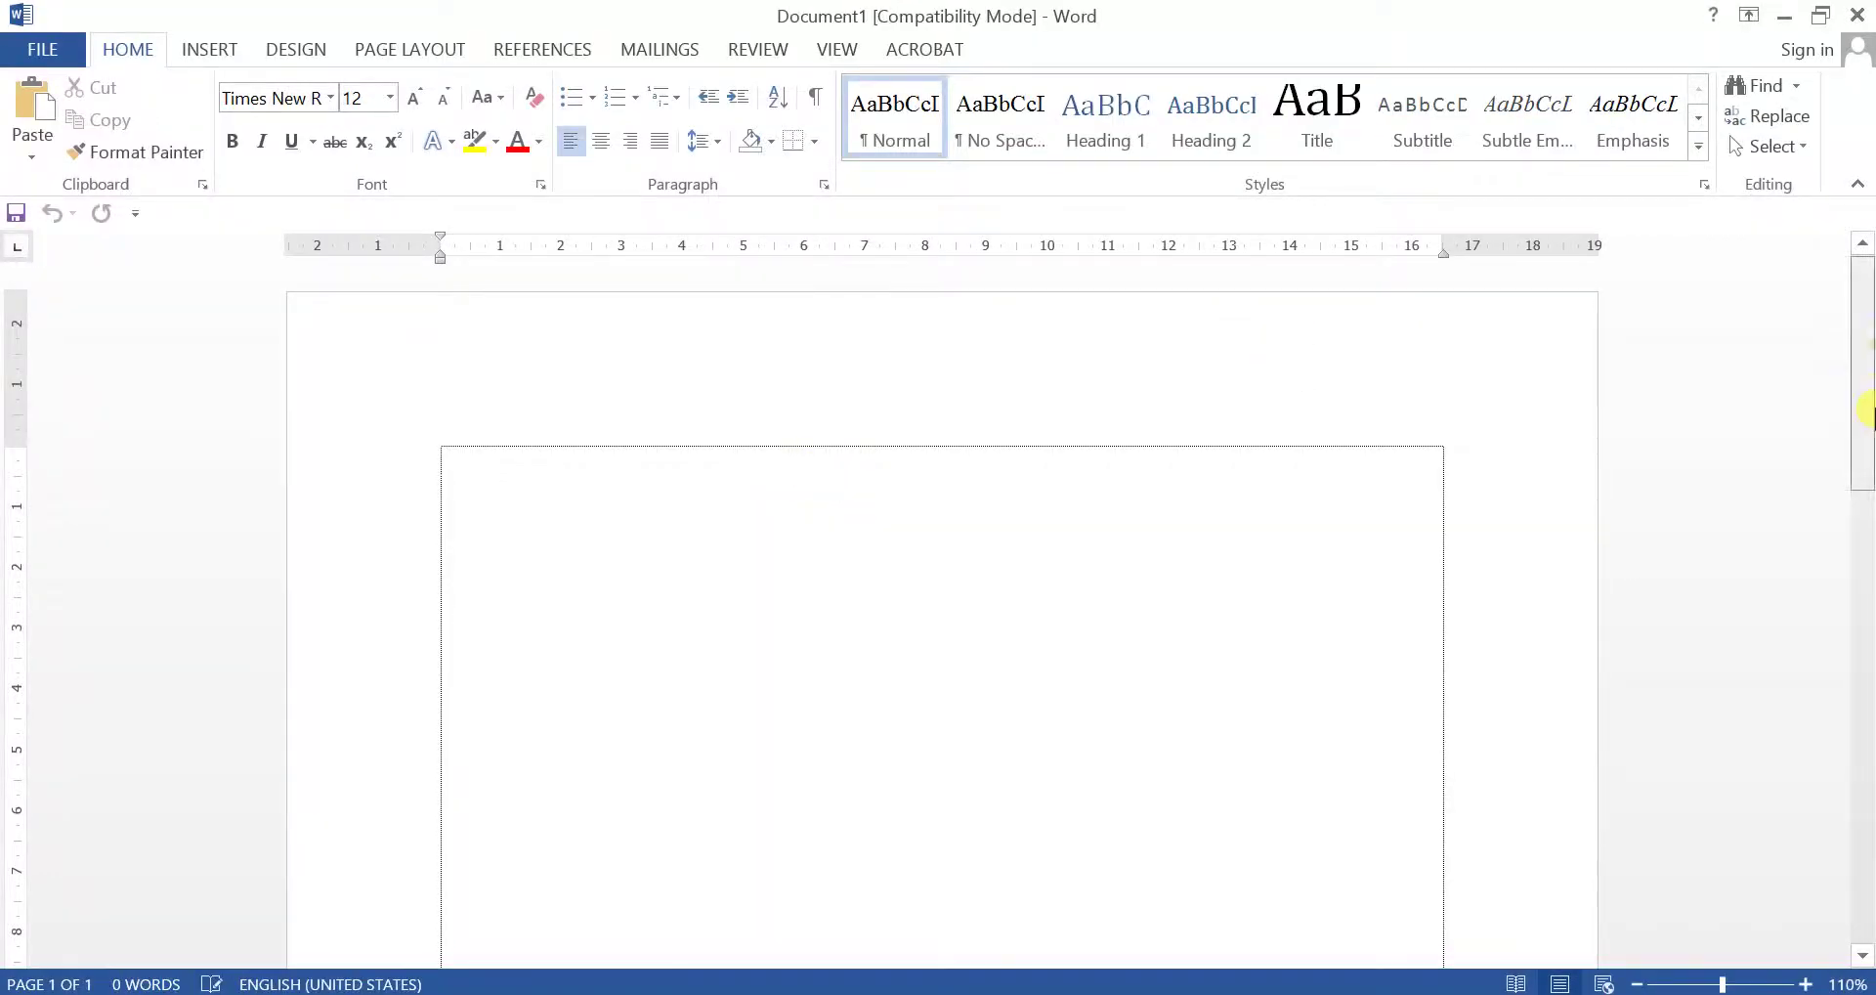
scroll(1866, 411, "down", 10)
scroll(1841, 390, "up", 10)
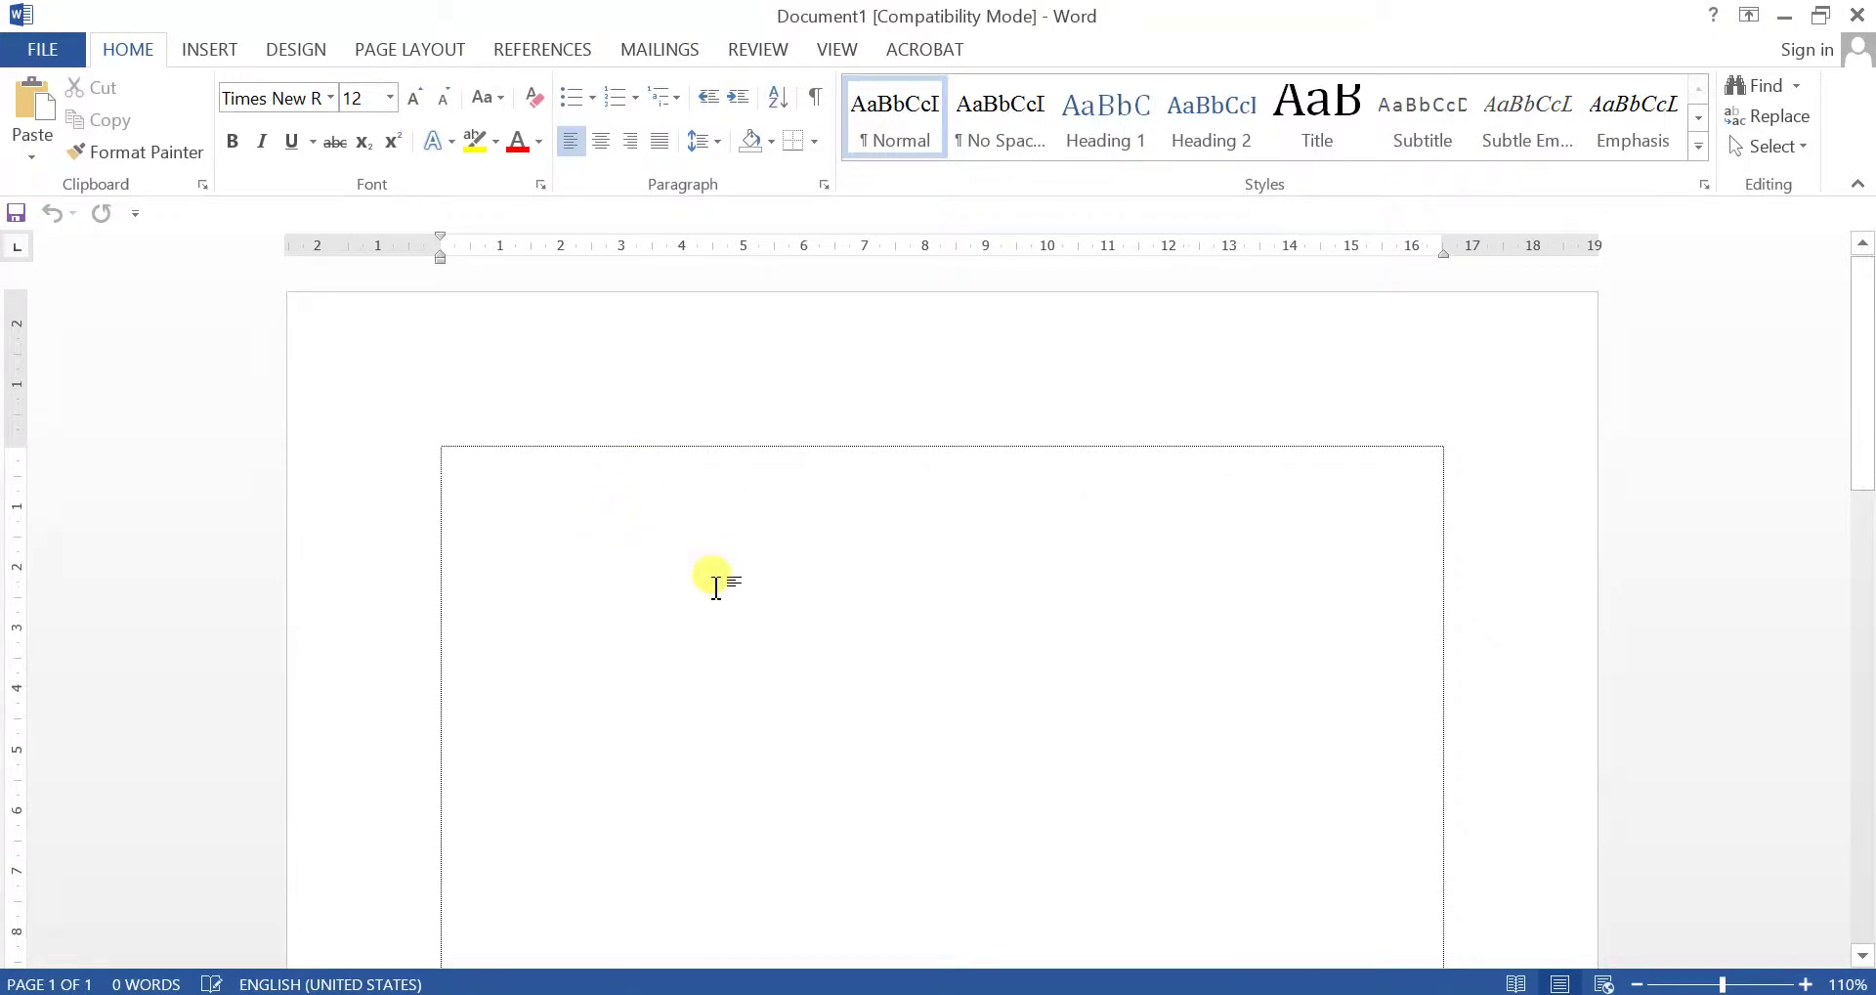
mouse_move(1864, 356)
left_mouse_down()
mouse_move(1867, 673)
mouse_move(1865, 146)
left_mouse_up()
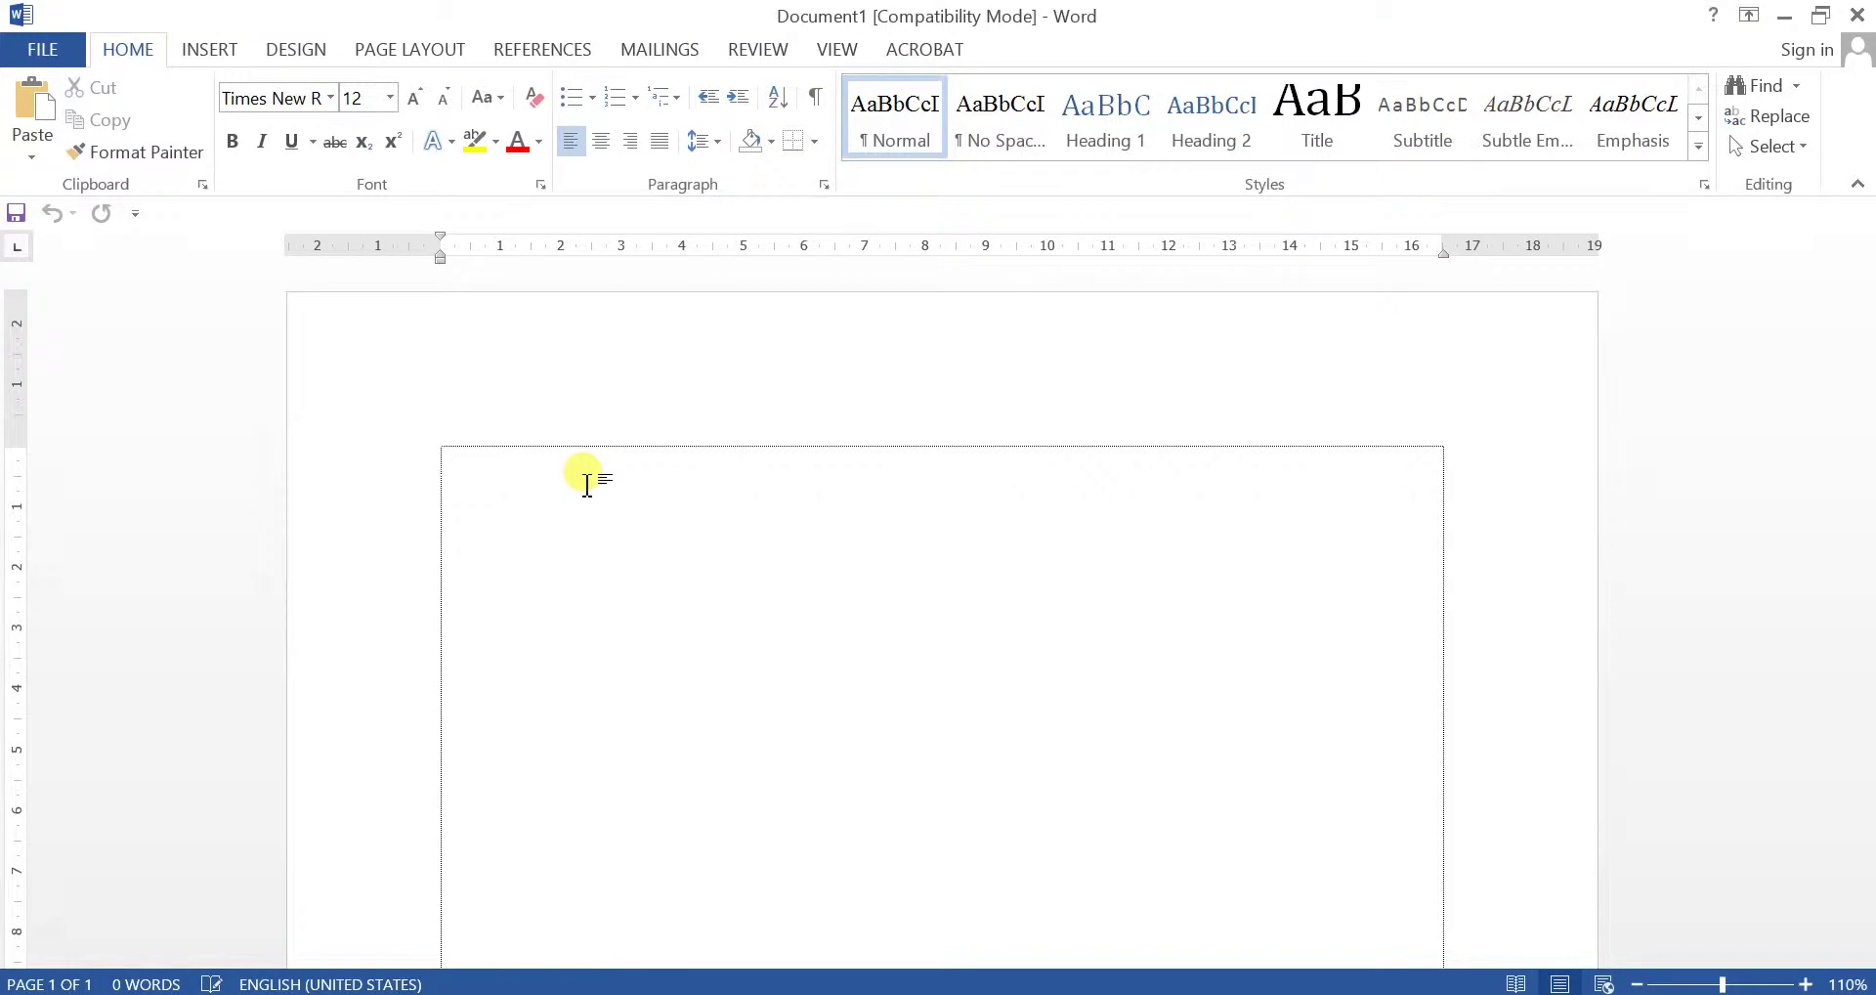
- Type 'បើកមើល dictionary' and, on a new line, 'បើកឯកសារ មេរៀនទី២' using the Khmer keyboard
key("alt+shift")
type("បើកមើល")
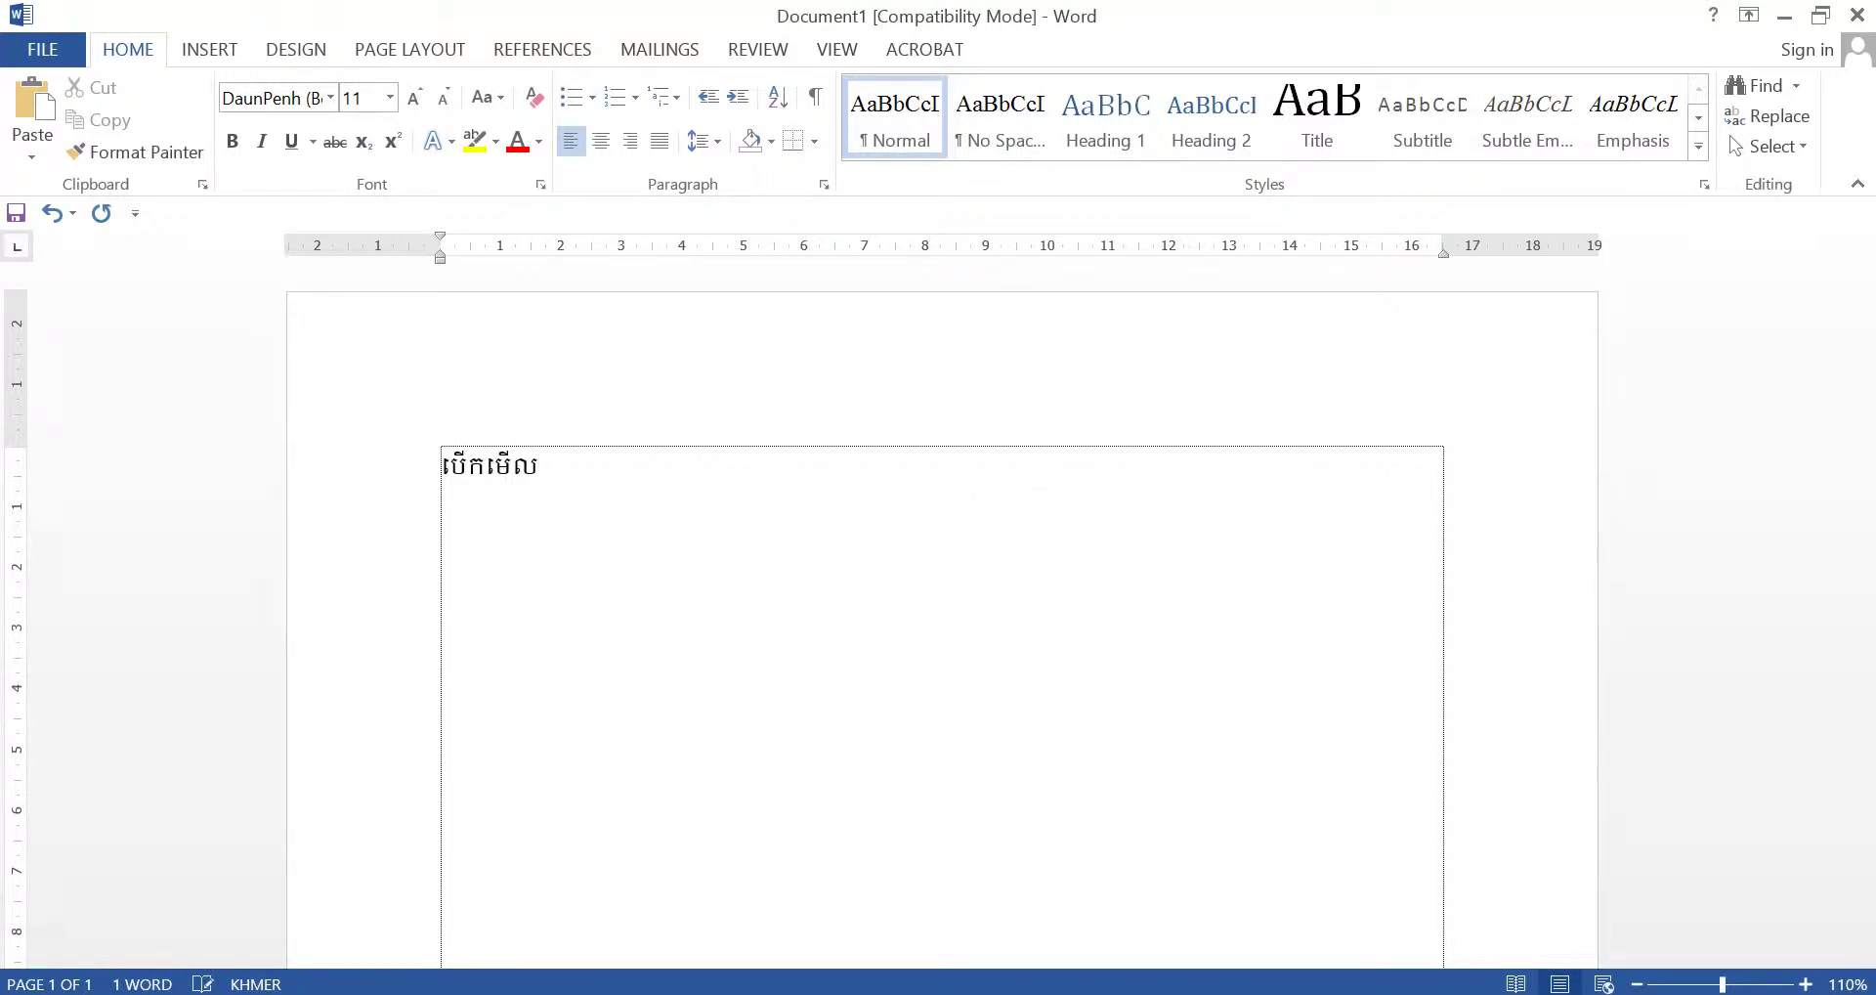
left_click(578, 481)
type("ctionary")
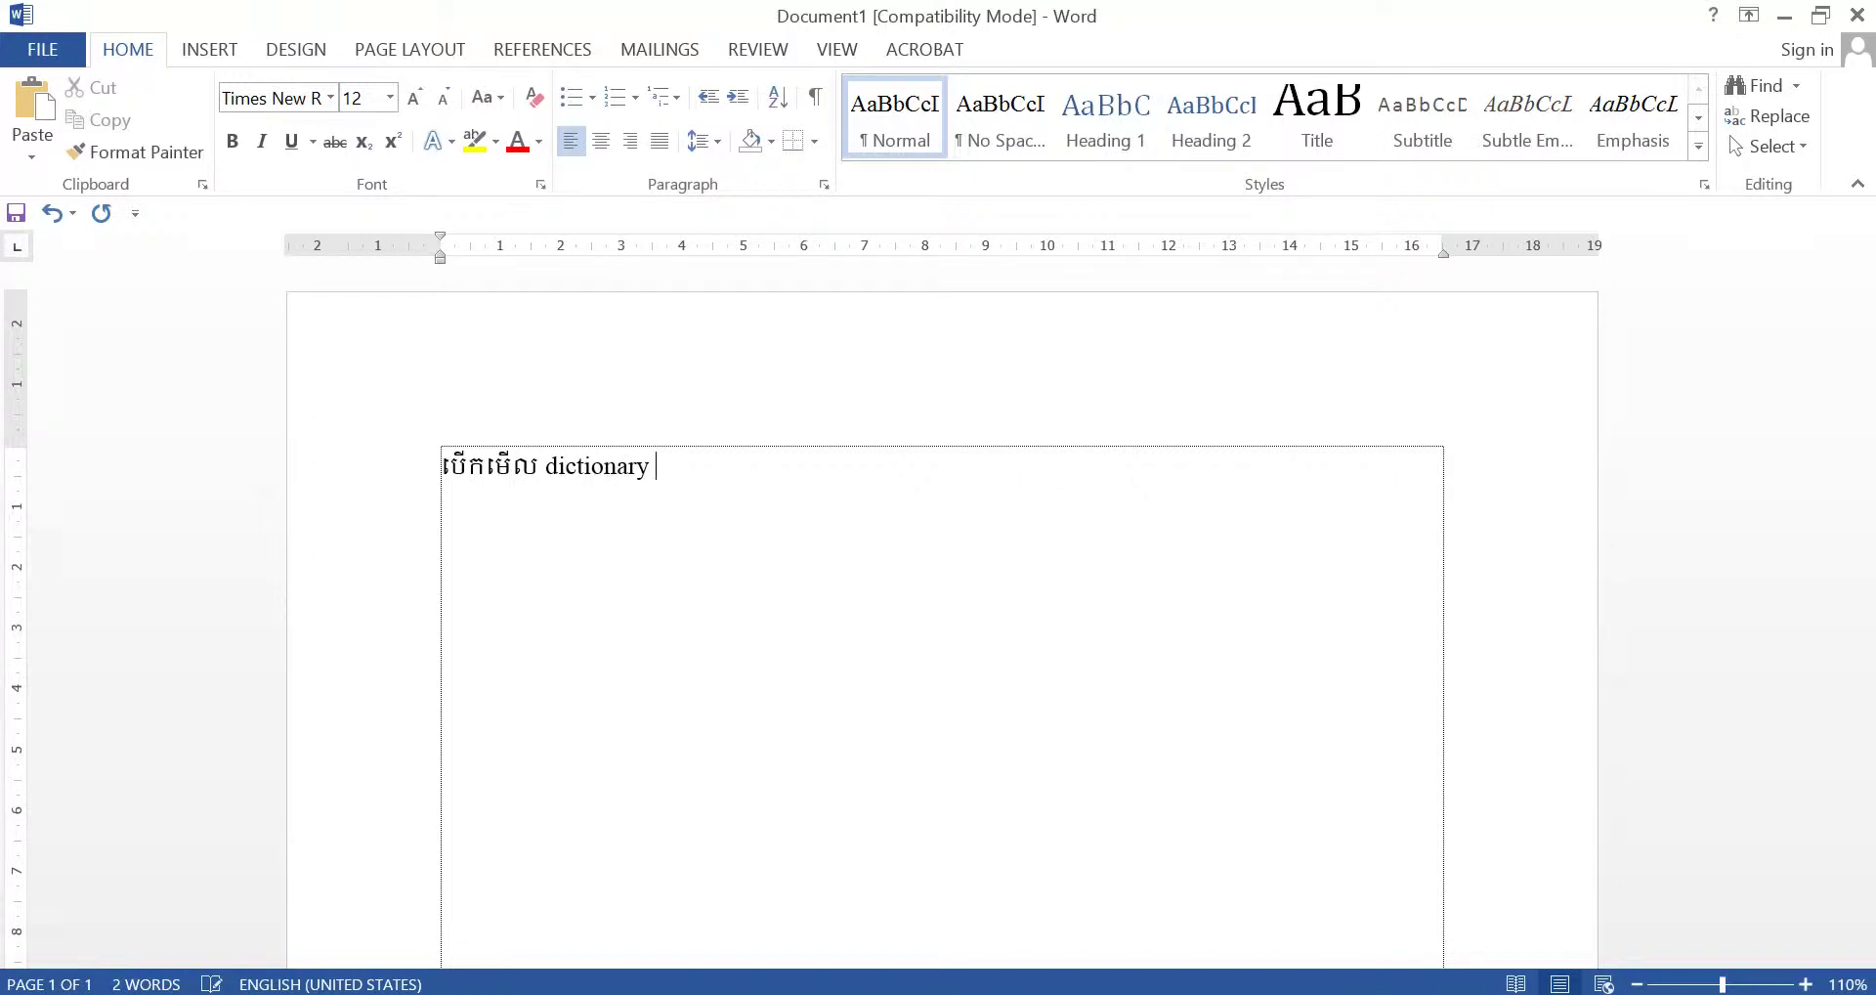
key("alt+shift")
key("Return")
type("ប់")
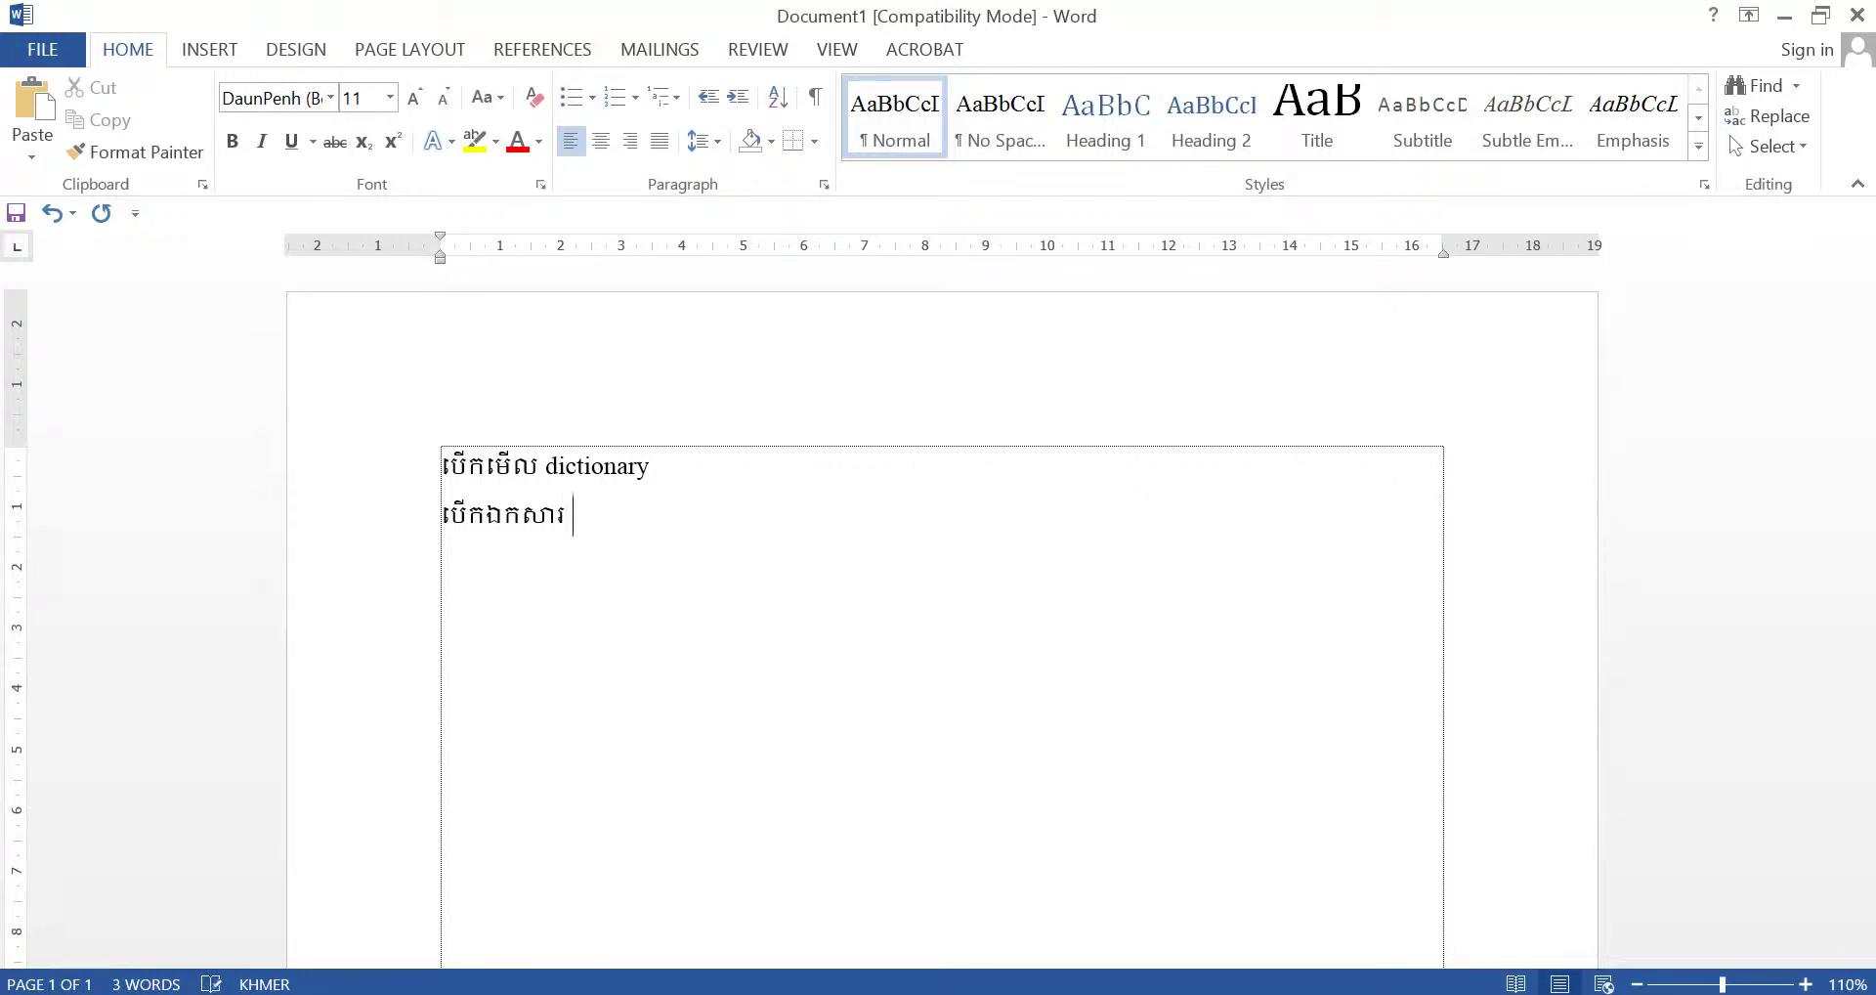
type("ទី២")
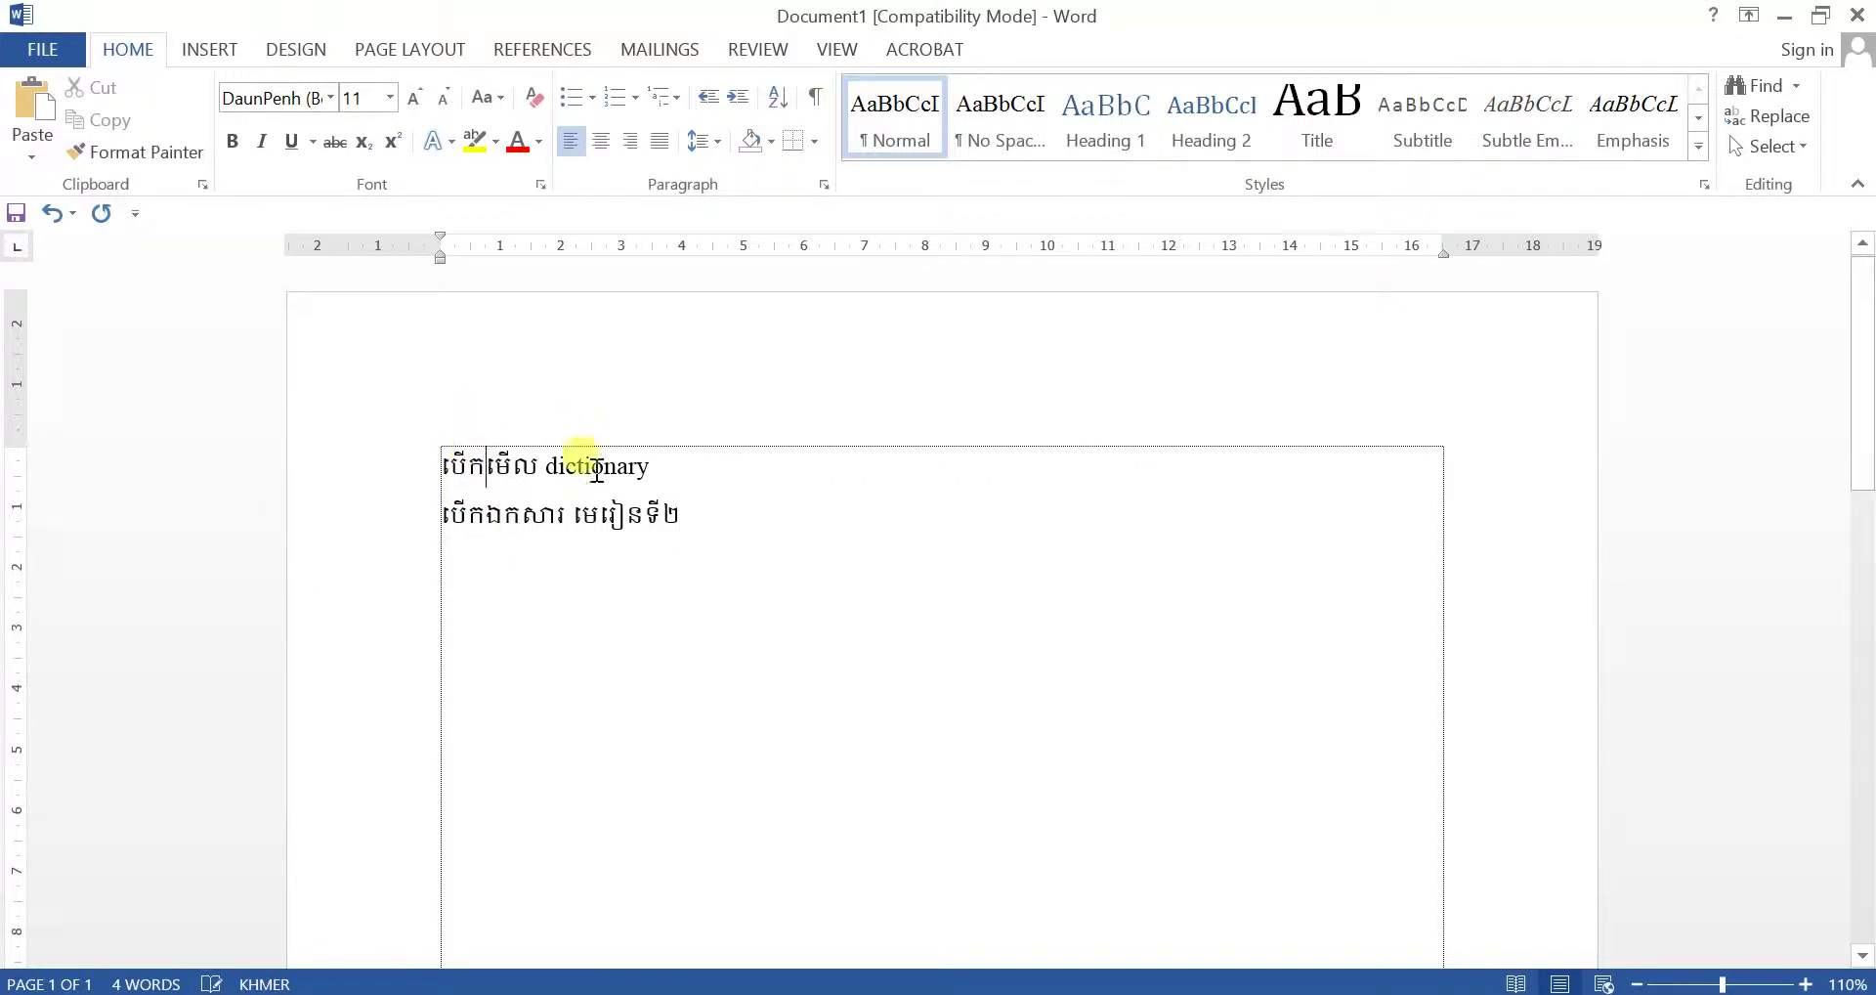
left_click_drag(653, 465, 448, 464)
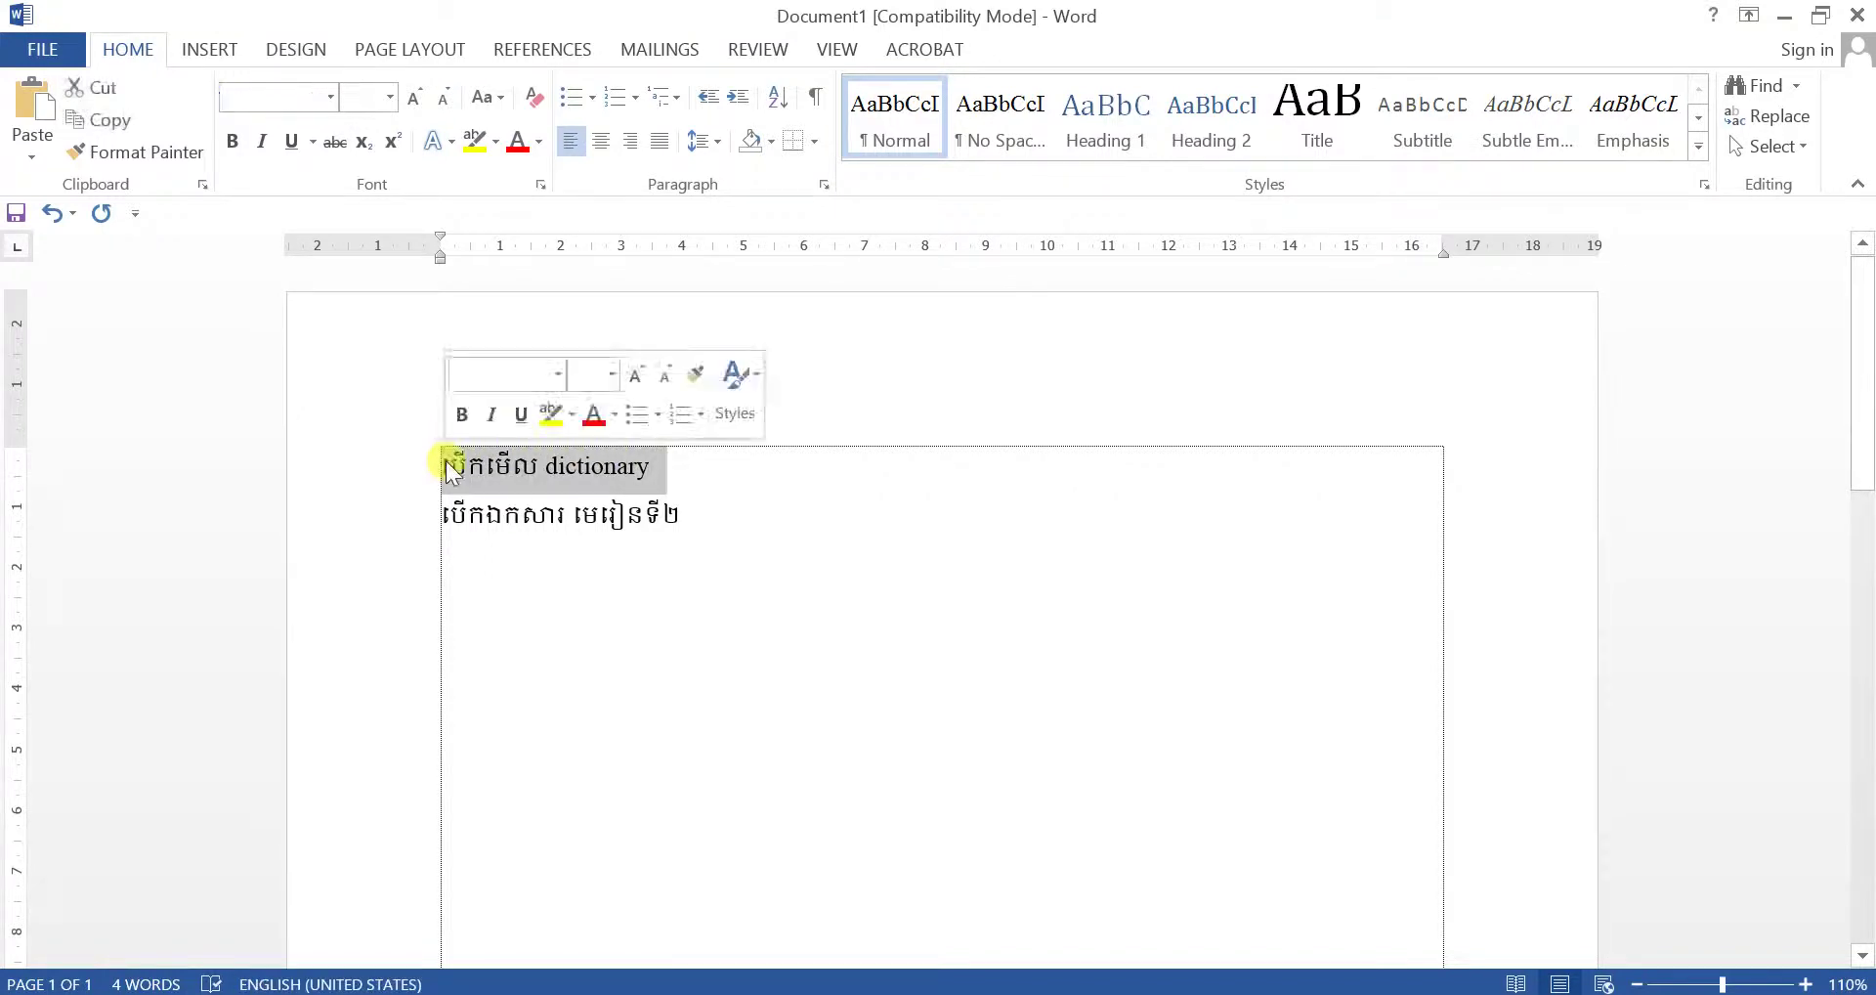
left_click(665, 466)
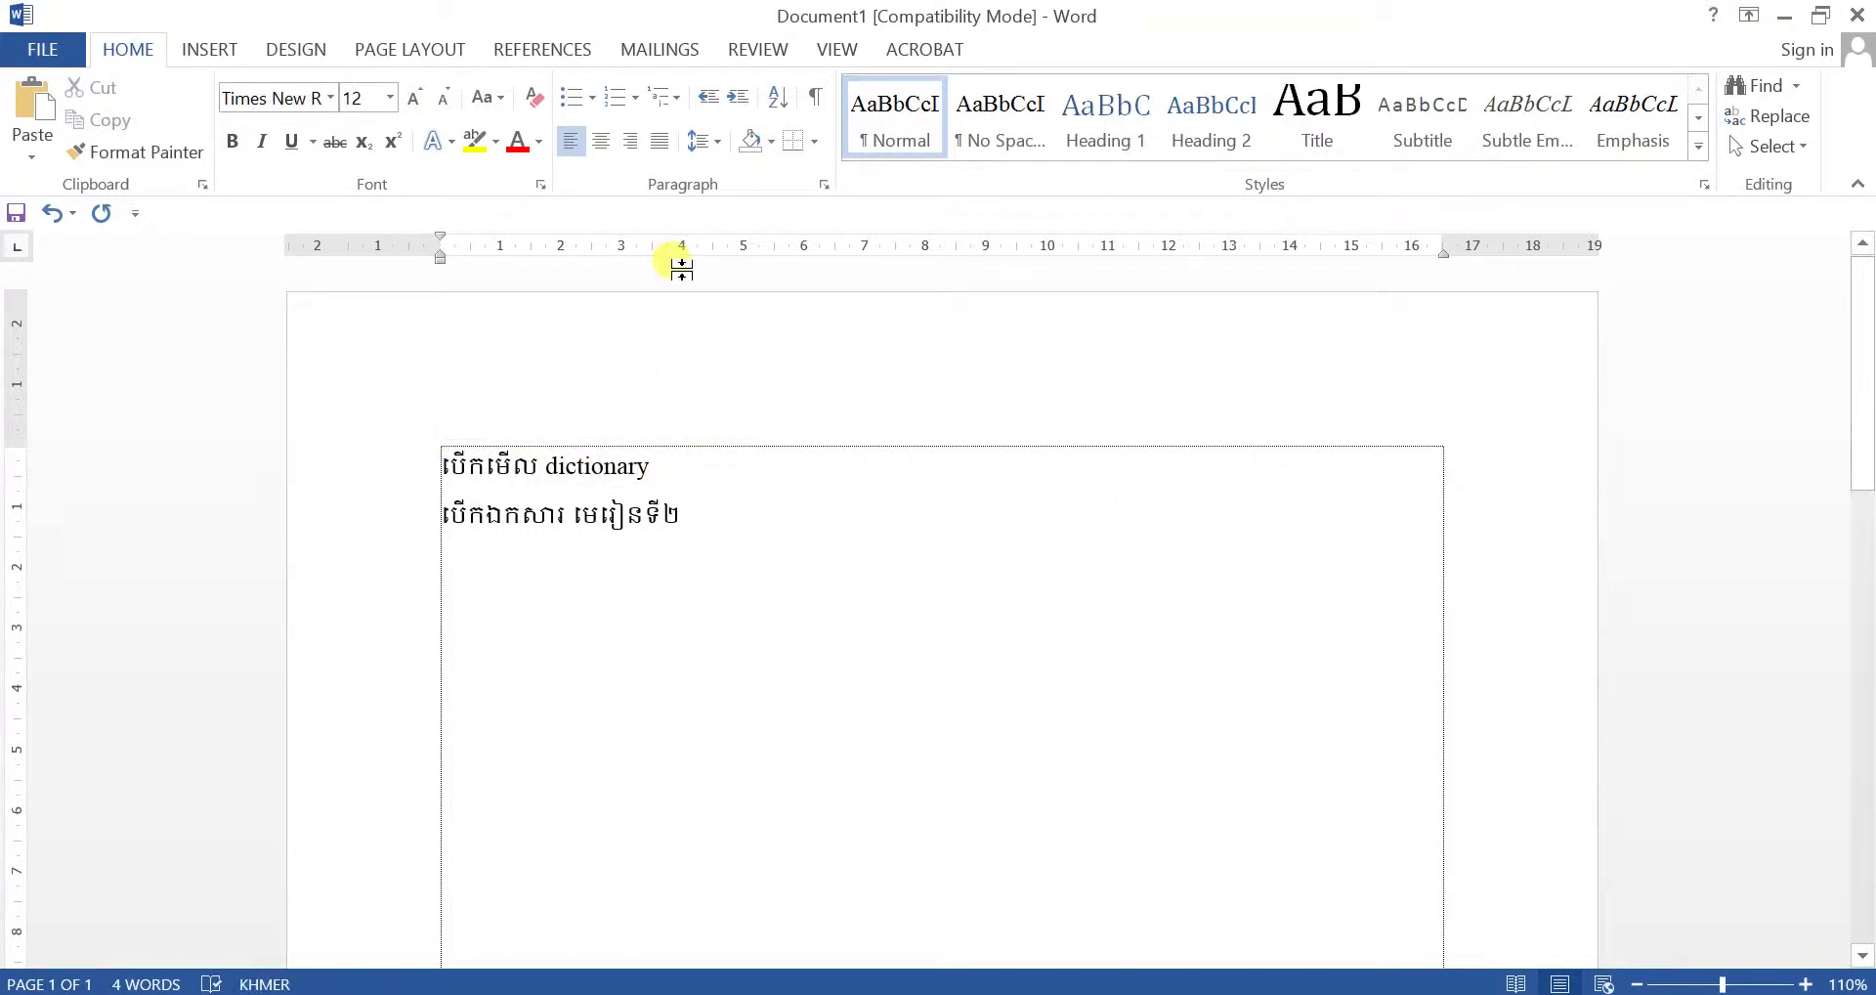
key("alt+shift")
left_click(718, 506)
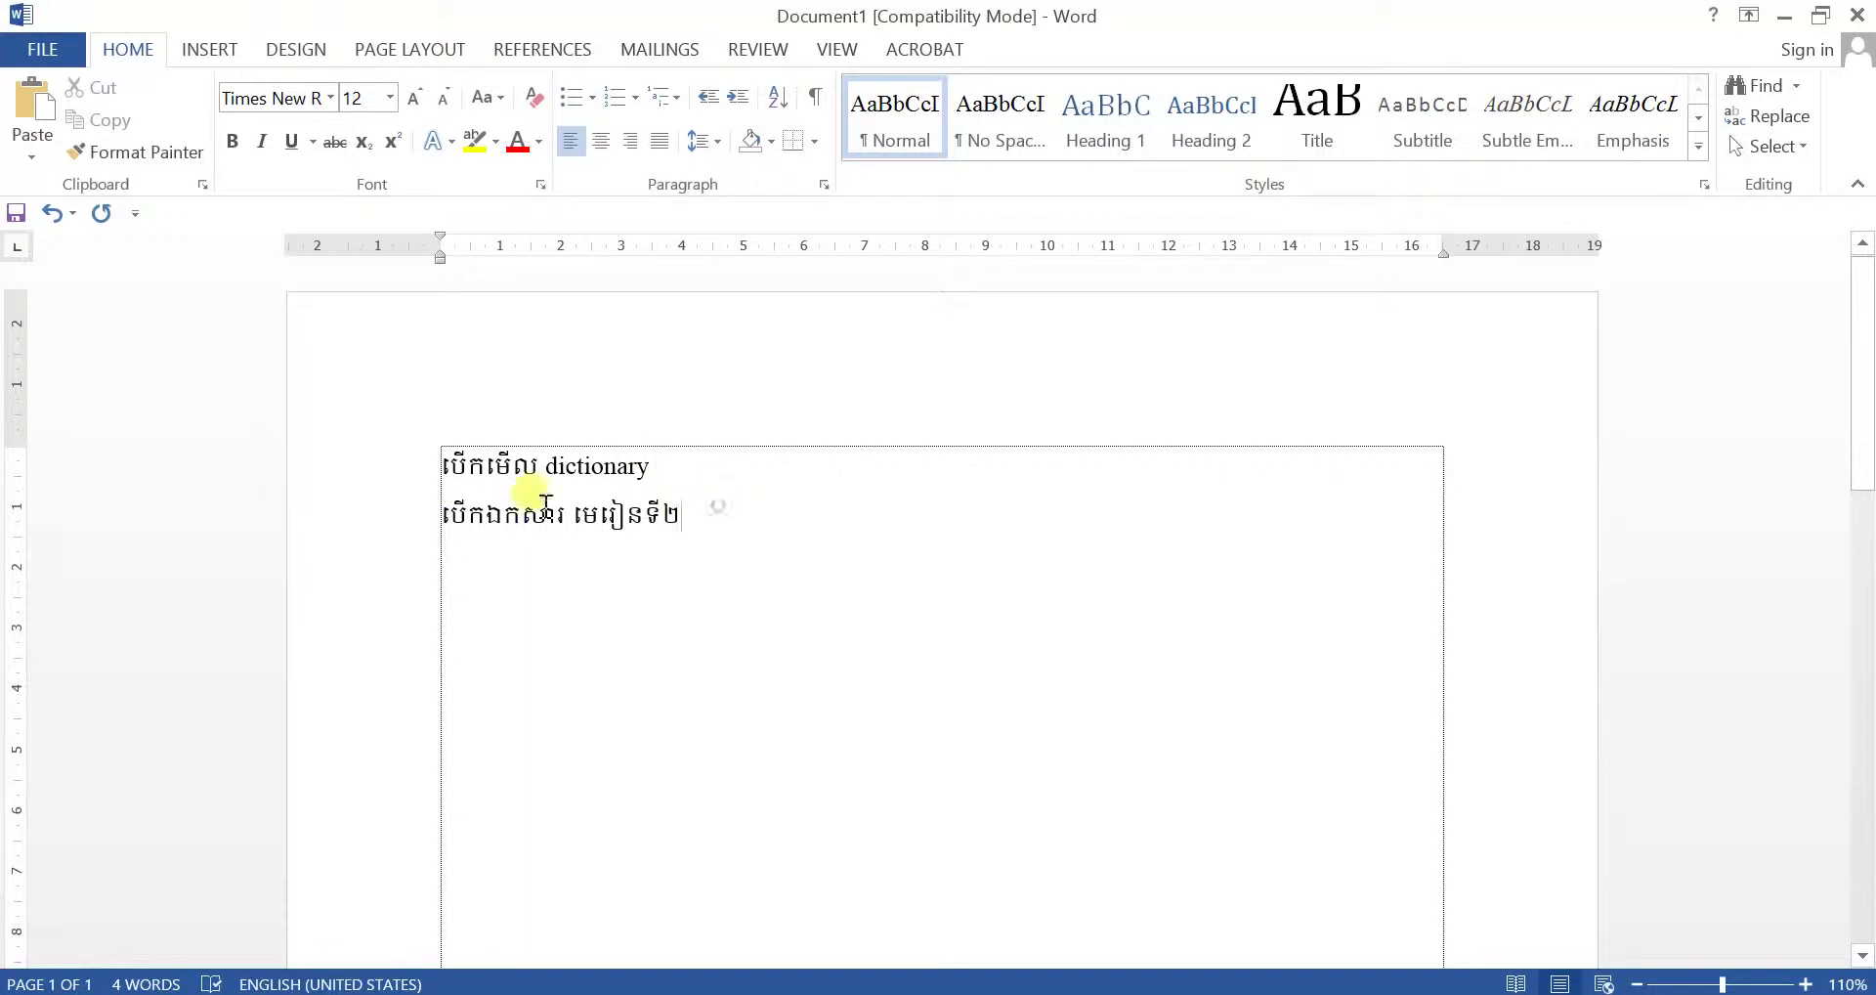
triple_click(546, 503)
left_click(570, 501)
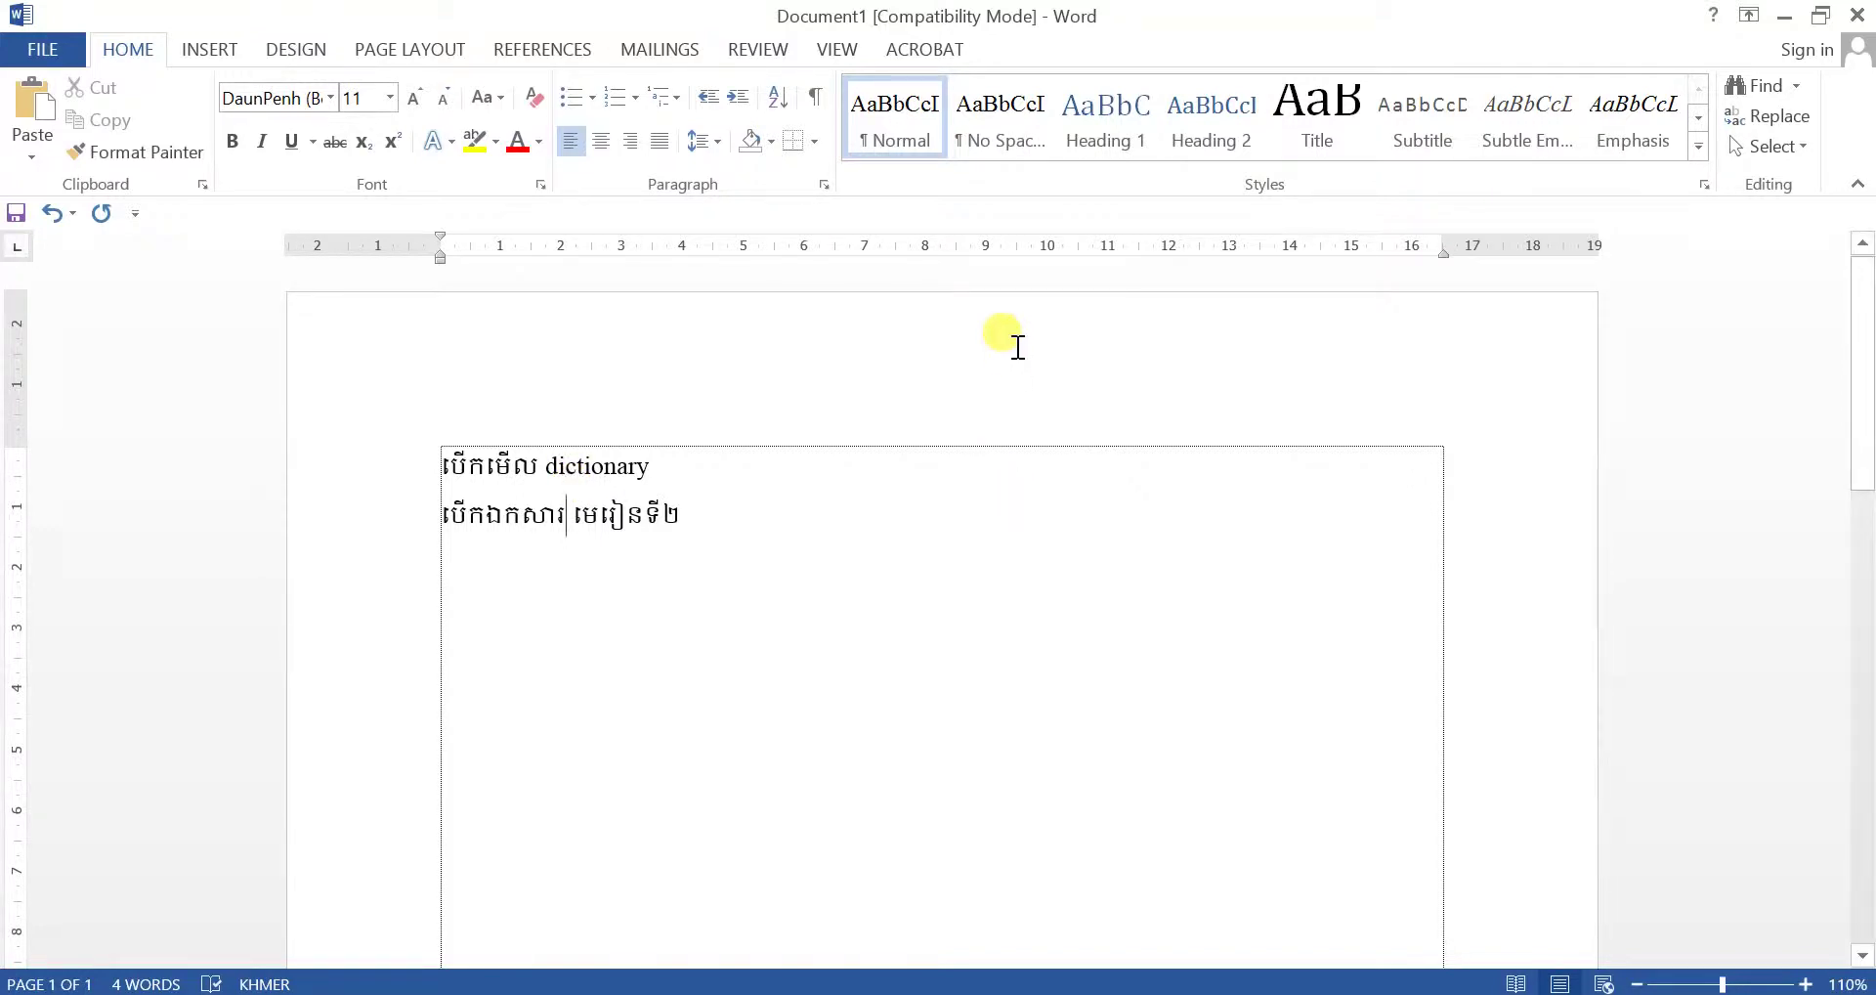
- Select the first line 'បើកមើល dictionary' and bring up the Insert Hyperlink dialog for it
left_click(208, 45)
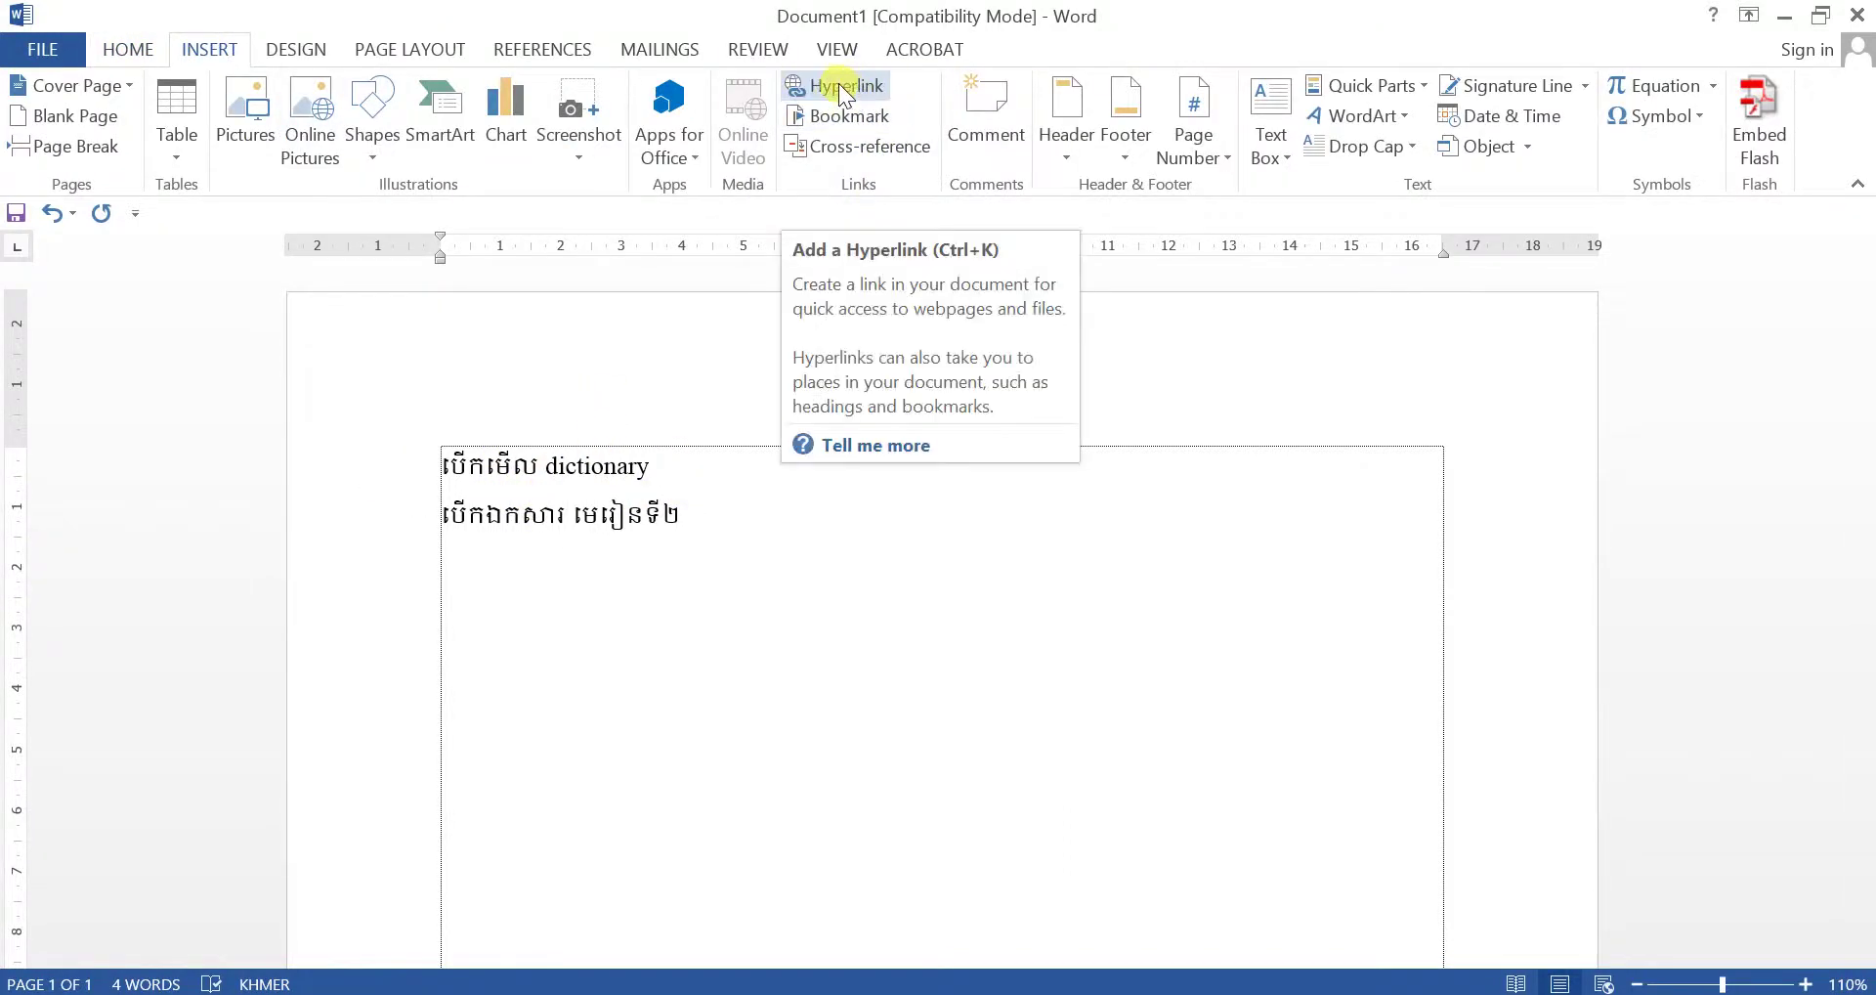
left_click(688, 468)
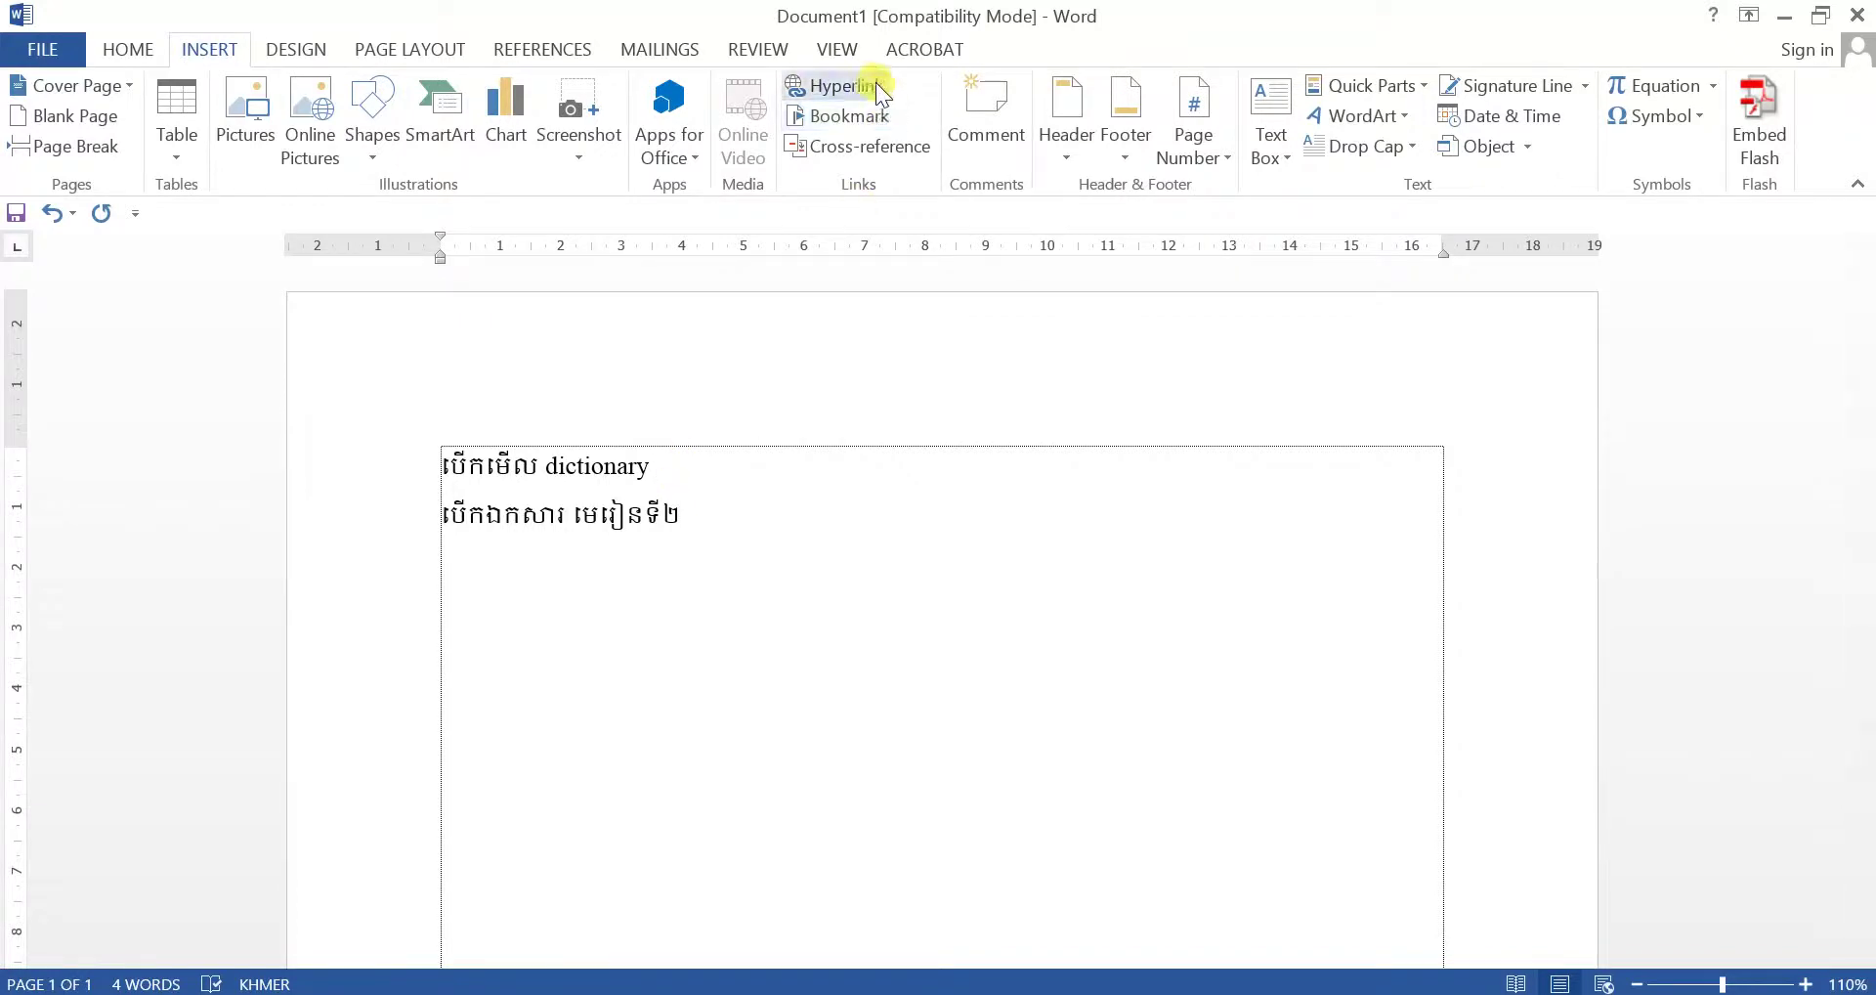
left_click(672, 466)
left_click_drag(586, 466, 368, 468)
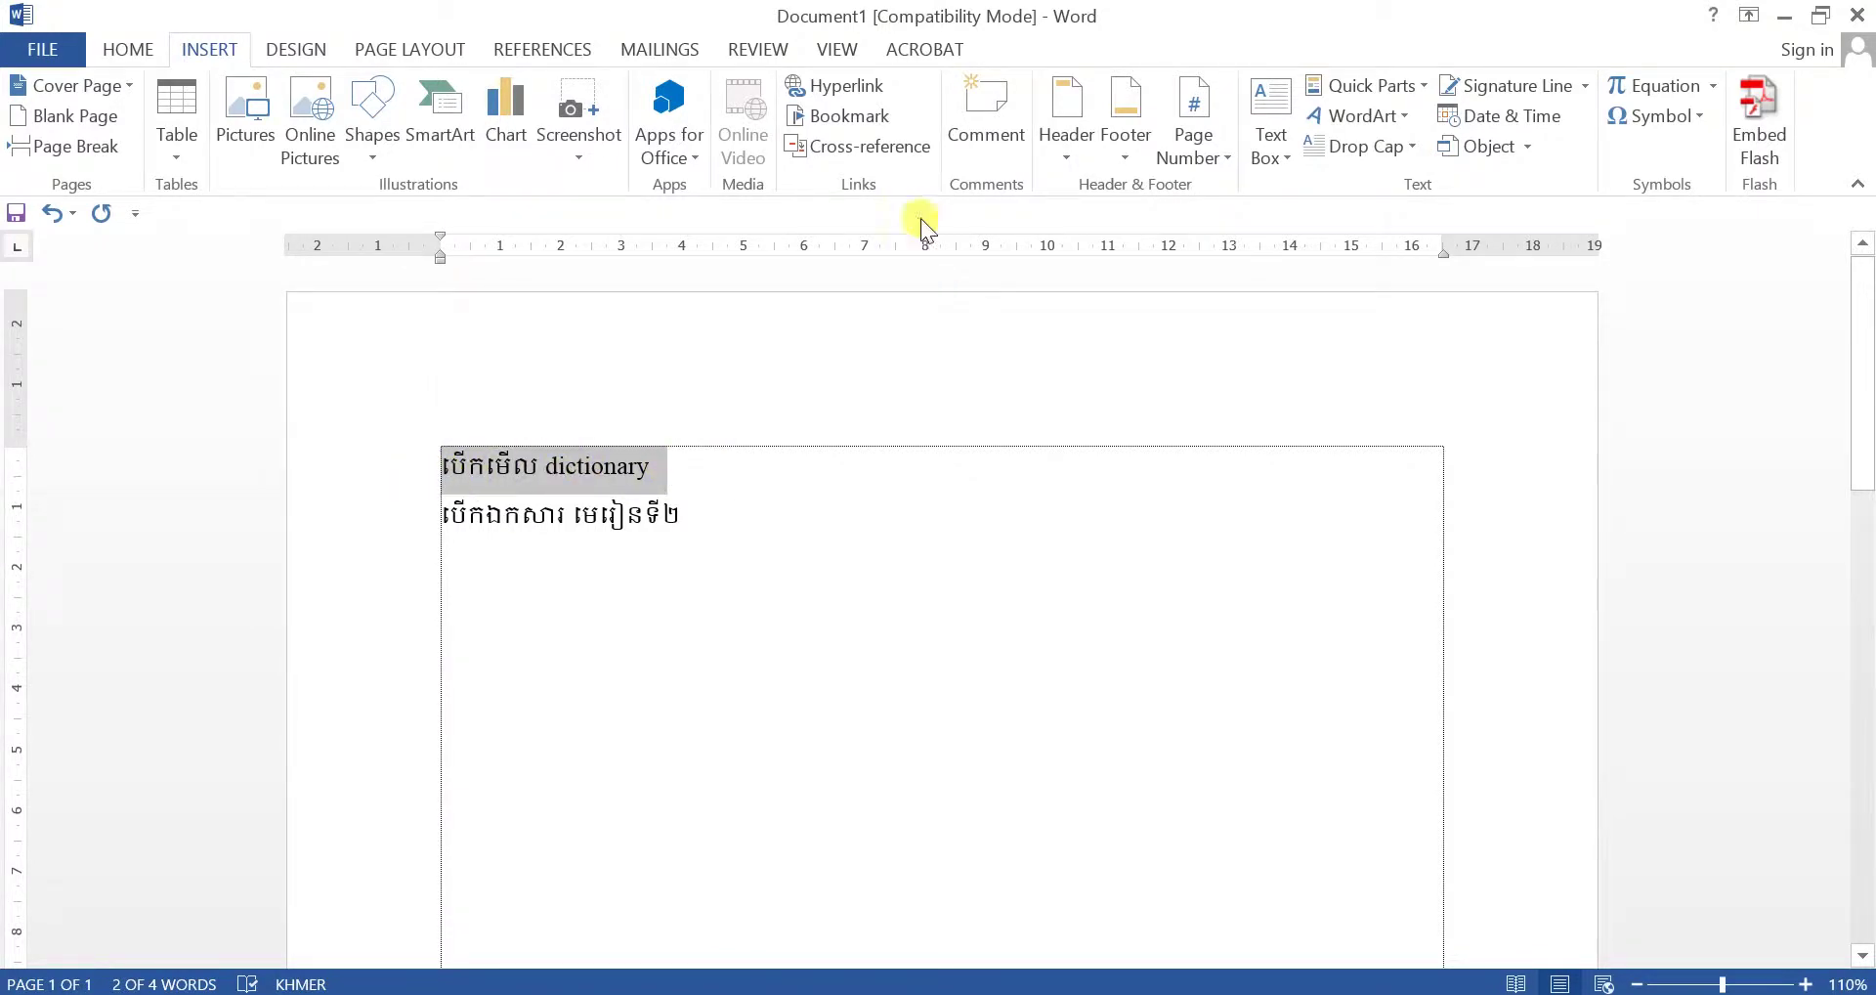
left_click(848, 88)
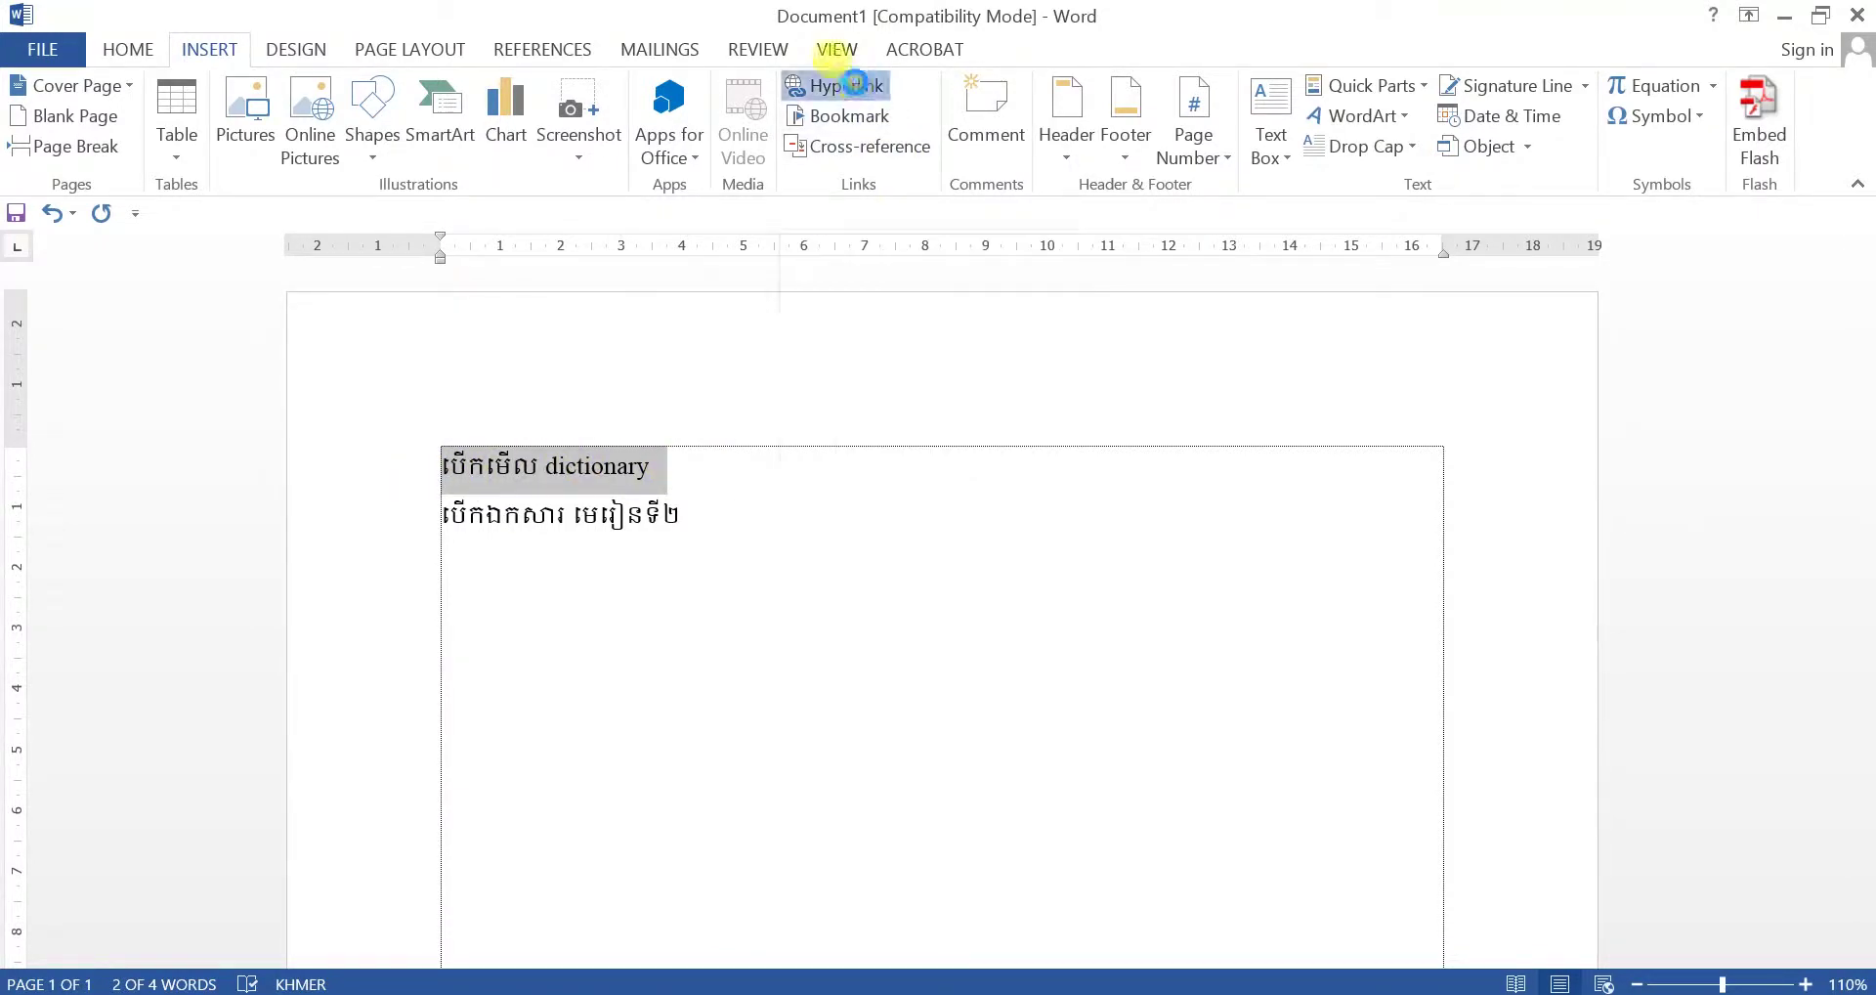
left_click_drag(772, 253, 1067, 172)
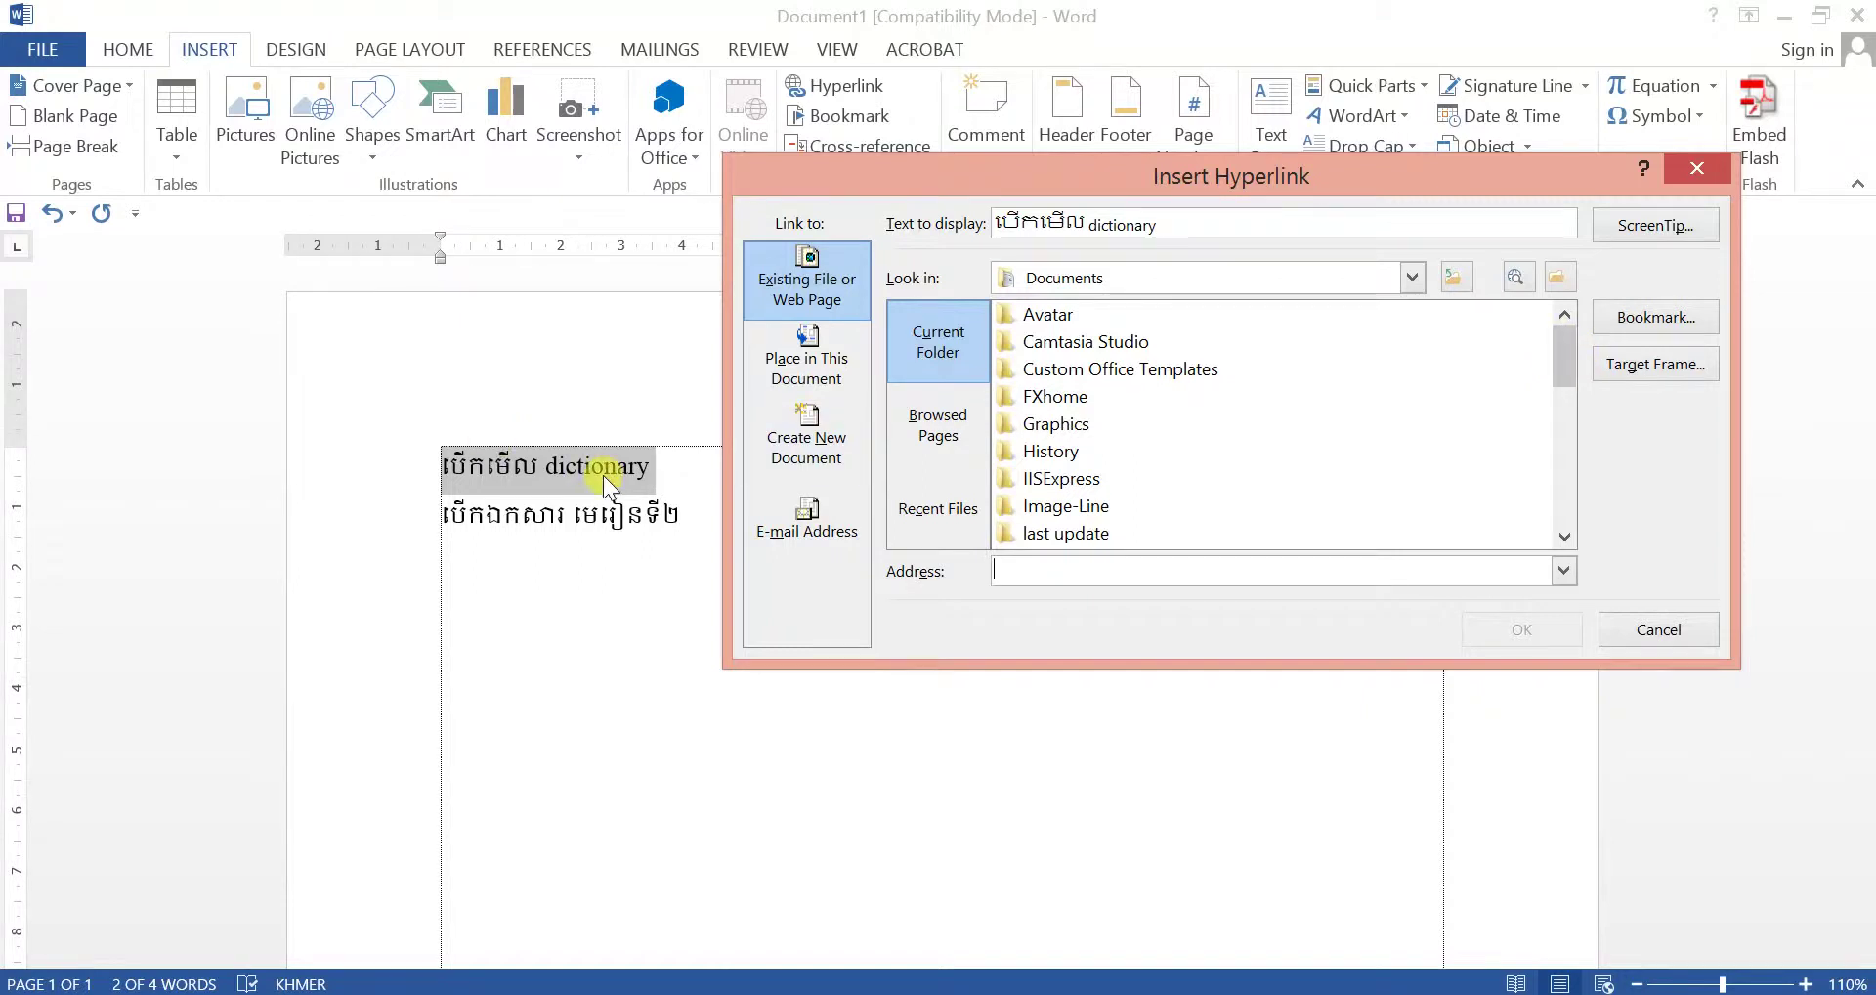
- Look through the Insert Hyperlink link types and file lists, returning to Existing File
mouse_move(1558, 359)
left_mouse_down()
mouse_move(1592, 507)
mouse_move(1549, 265)
left_mouse_up()
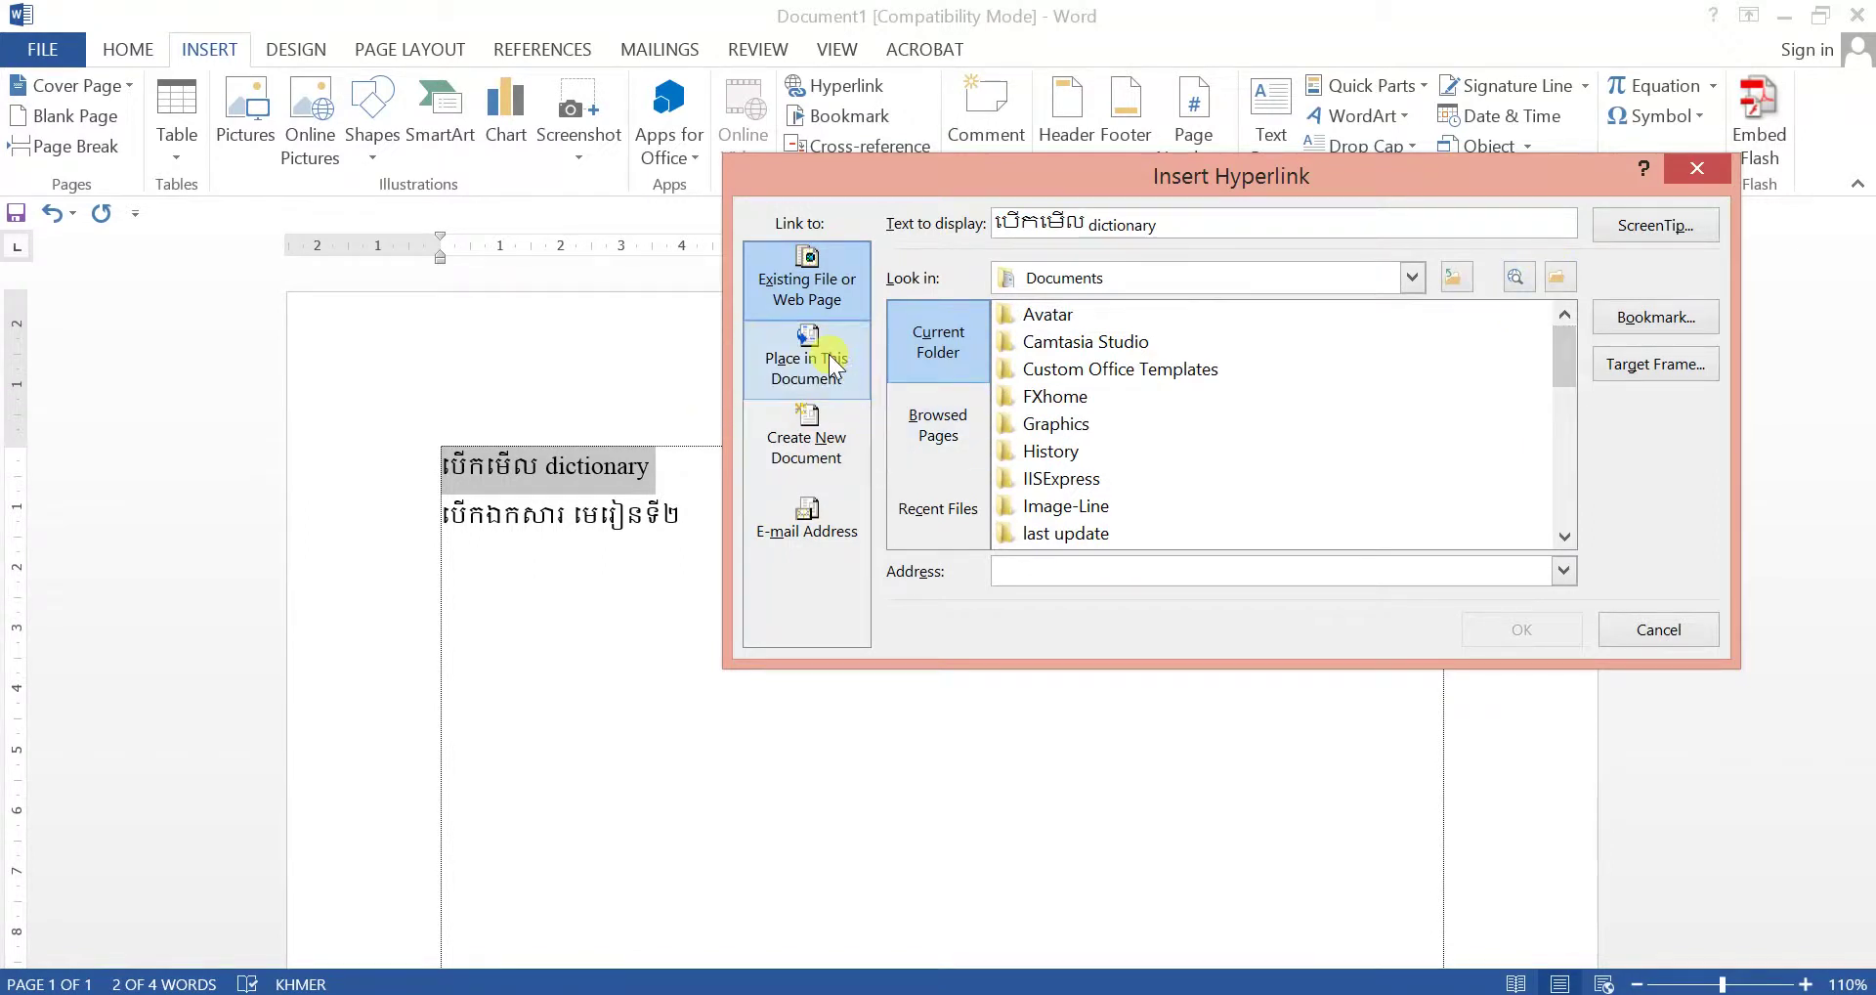
left_click(938, 428)
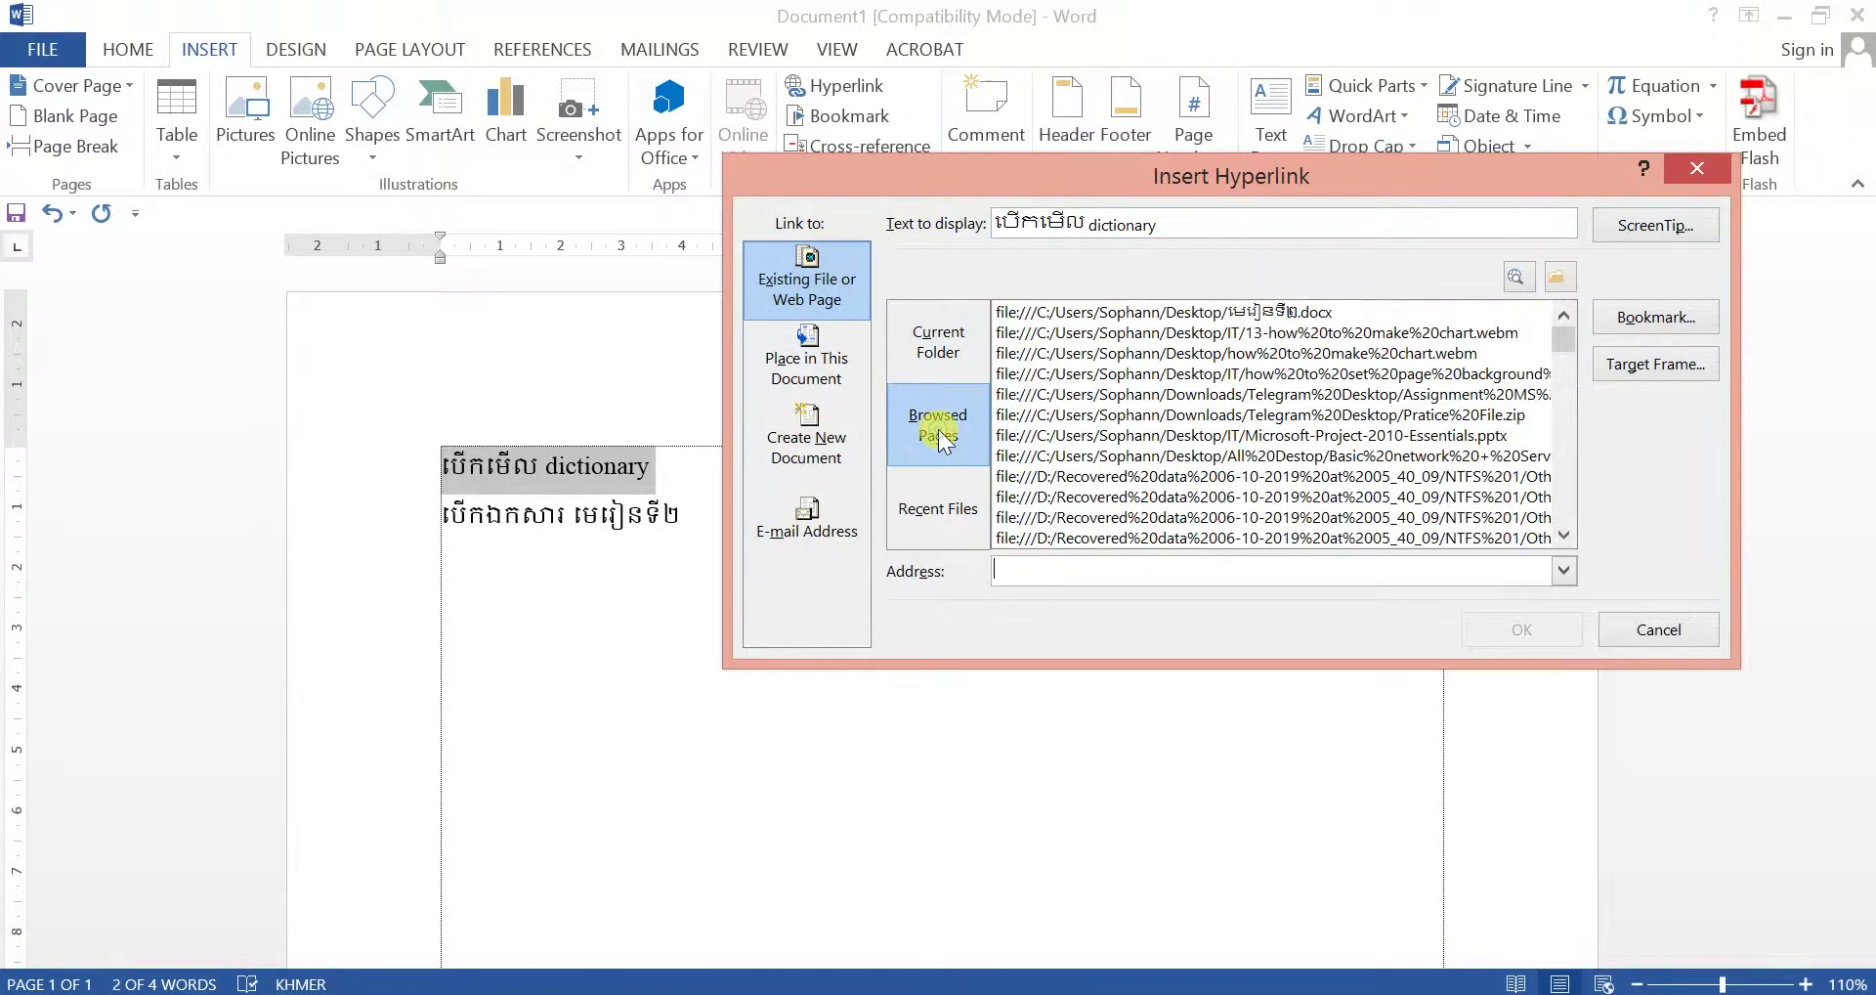
left_click(935, 371)
left_click(806, 335)
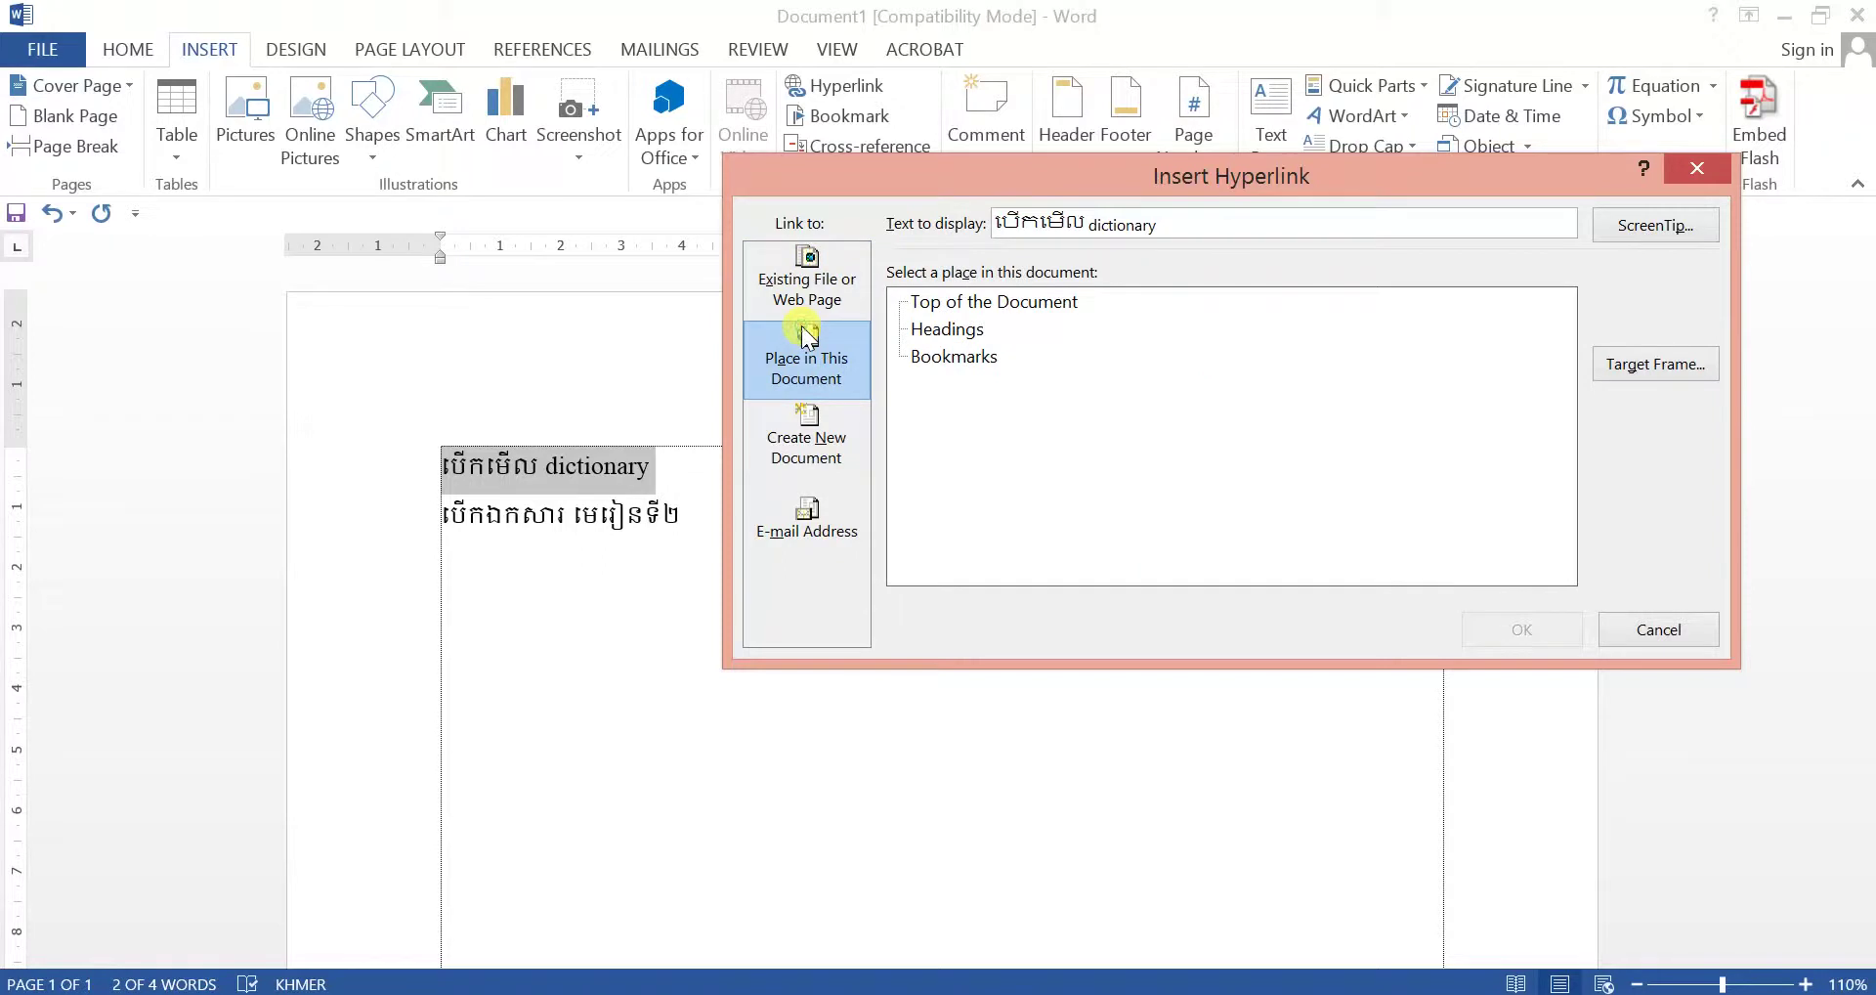
left_click(800, 454)
left_click(816, 359)
left_click(808, 278)
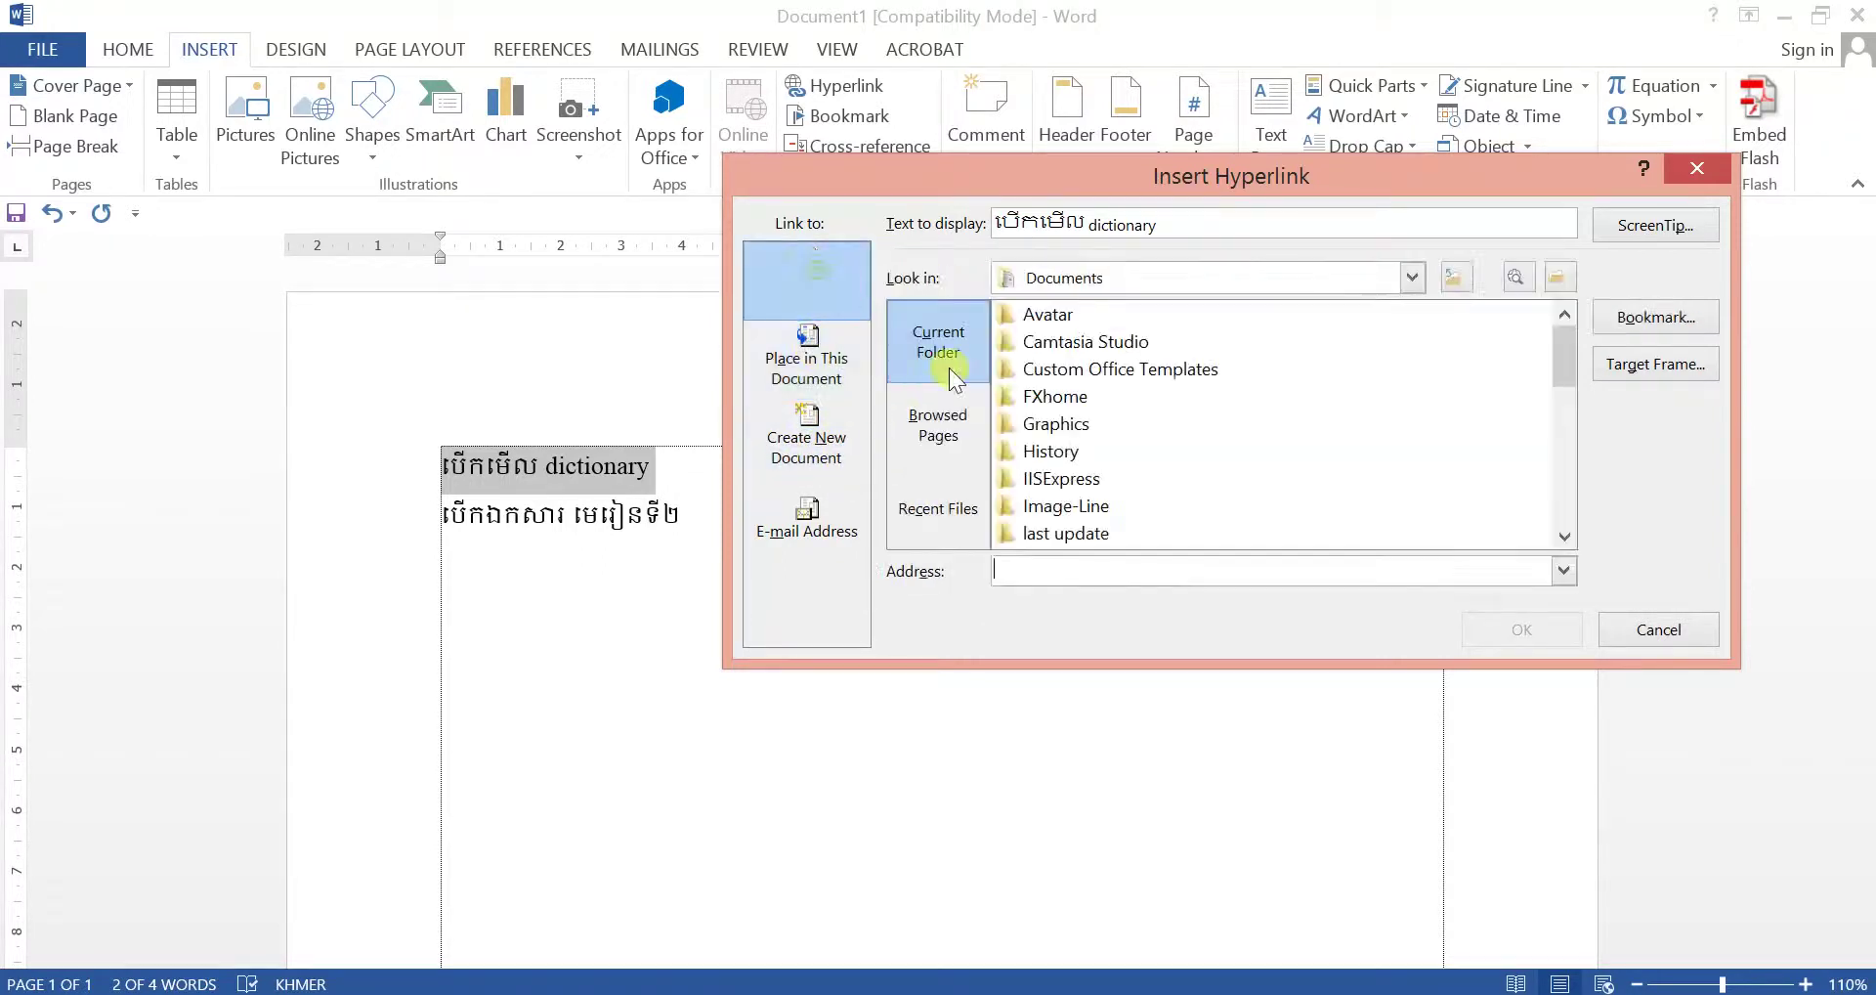
left_click(940, 508)
left_click(940, 426)
left_click(940, 340)
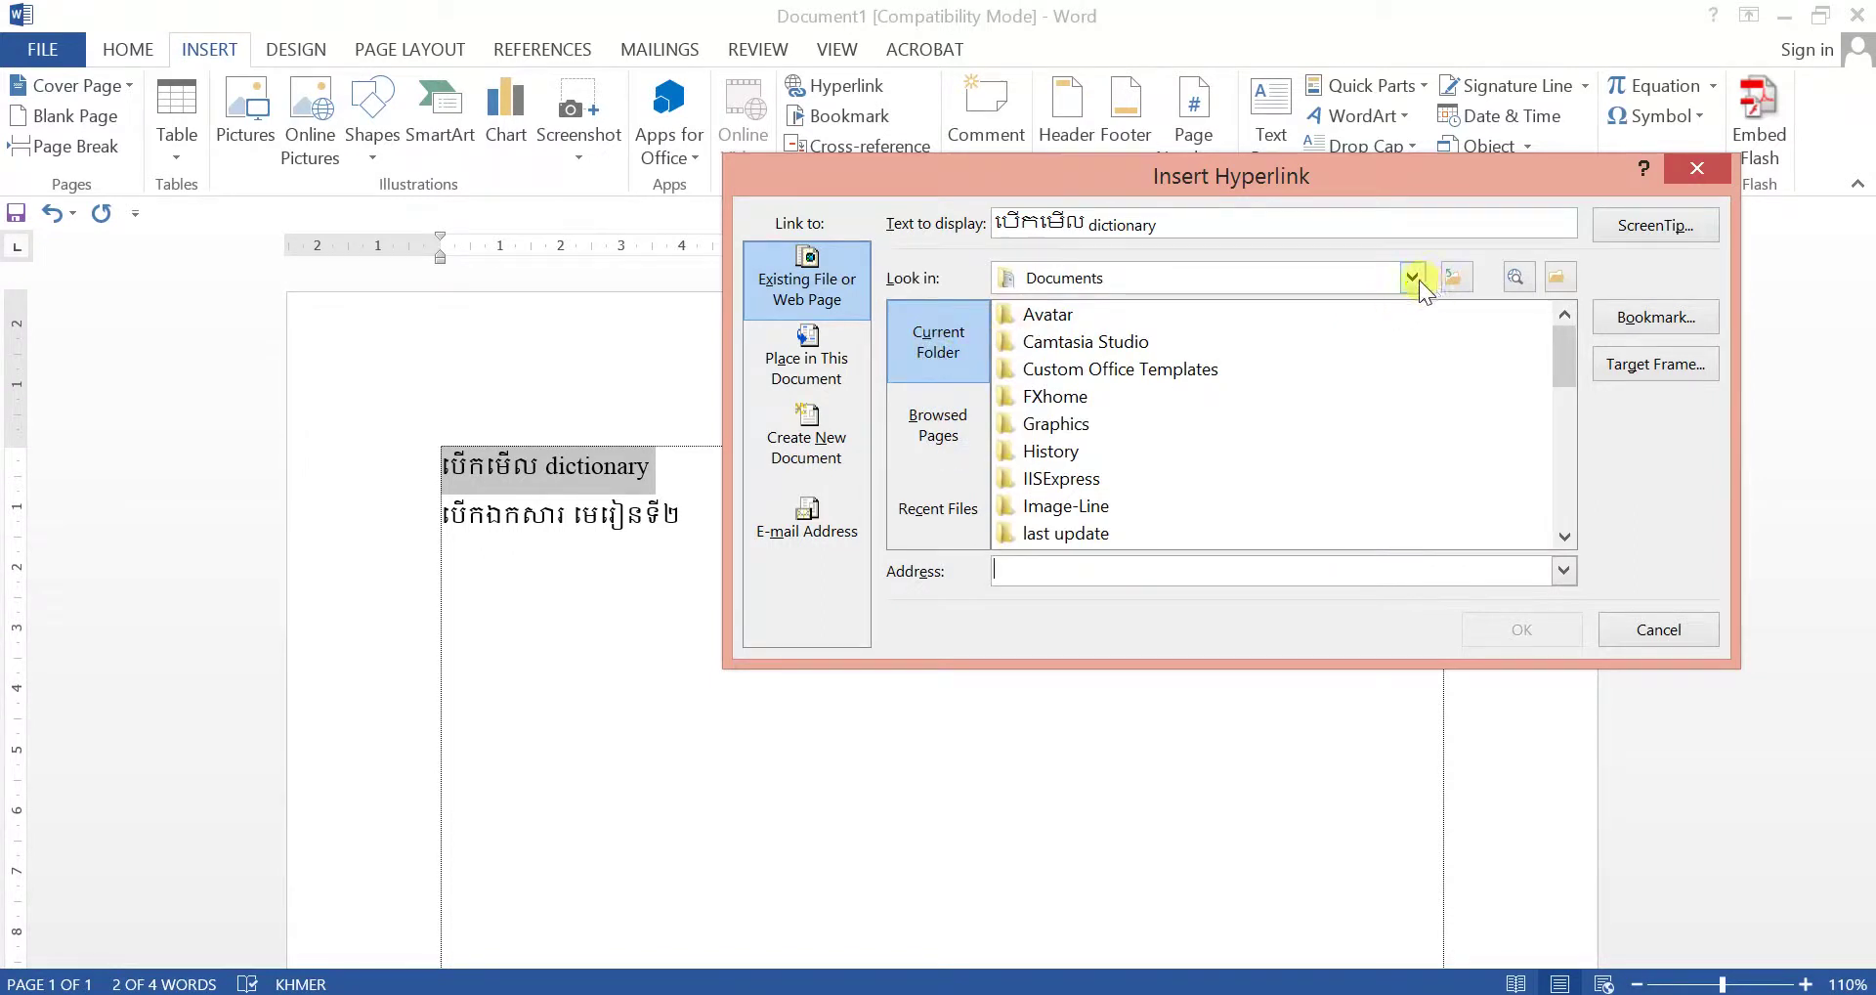
- Set Look in to Desktop and select the Orkida Dictionary shortcut as the link target
left_click(1415, 279)
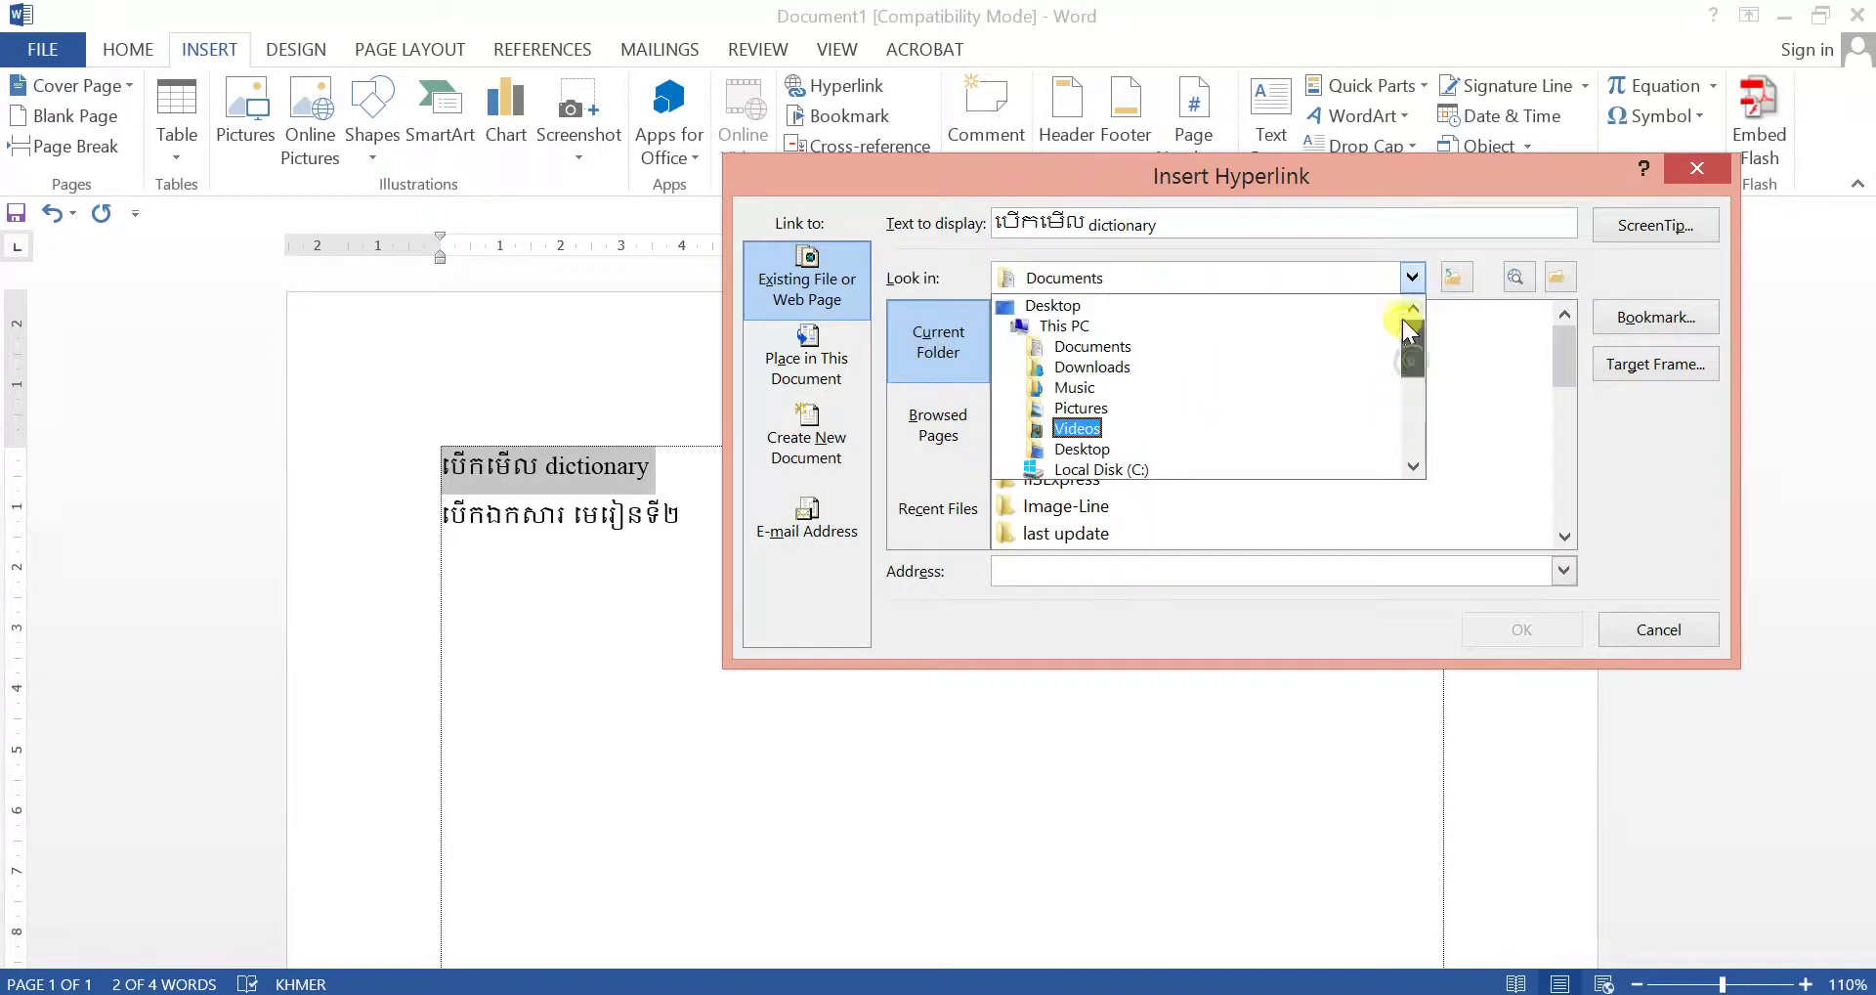
left_click(1056, 304)
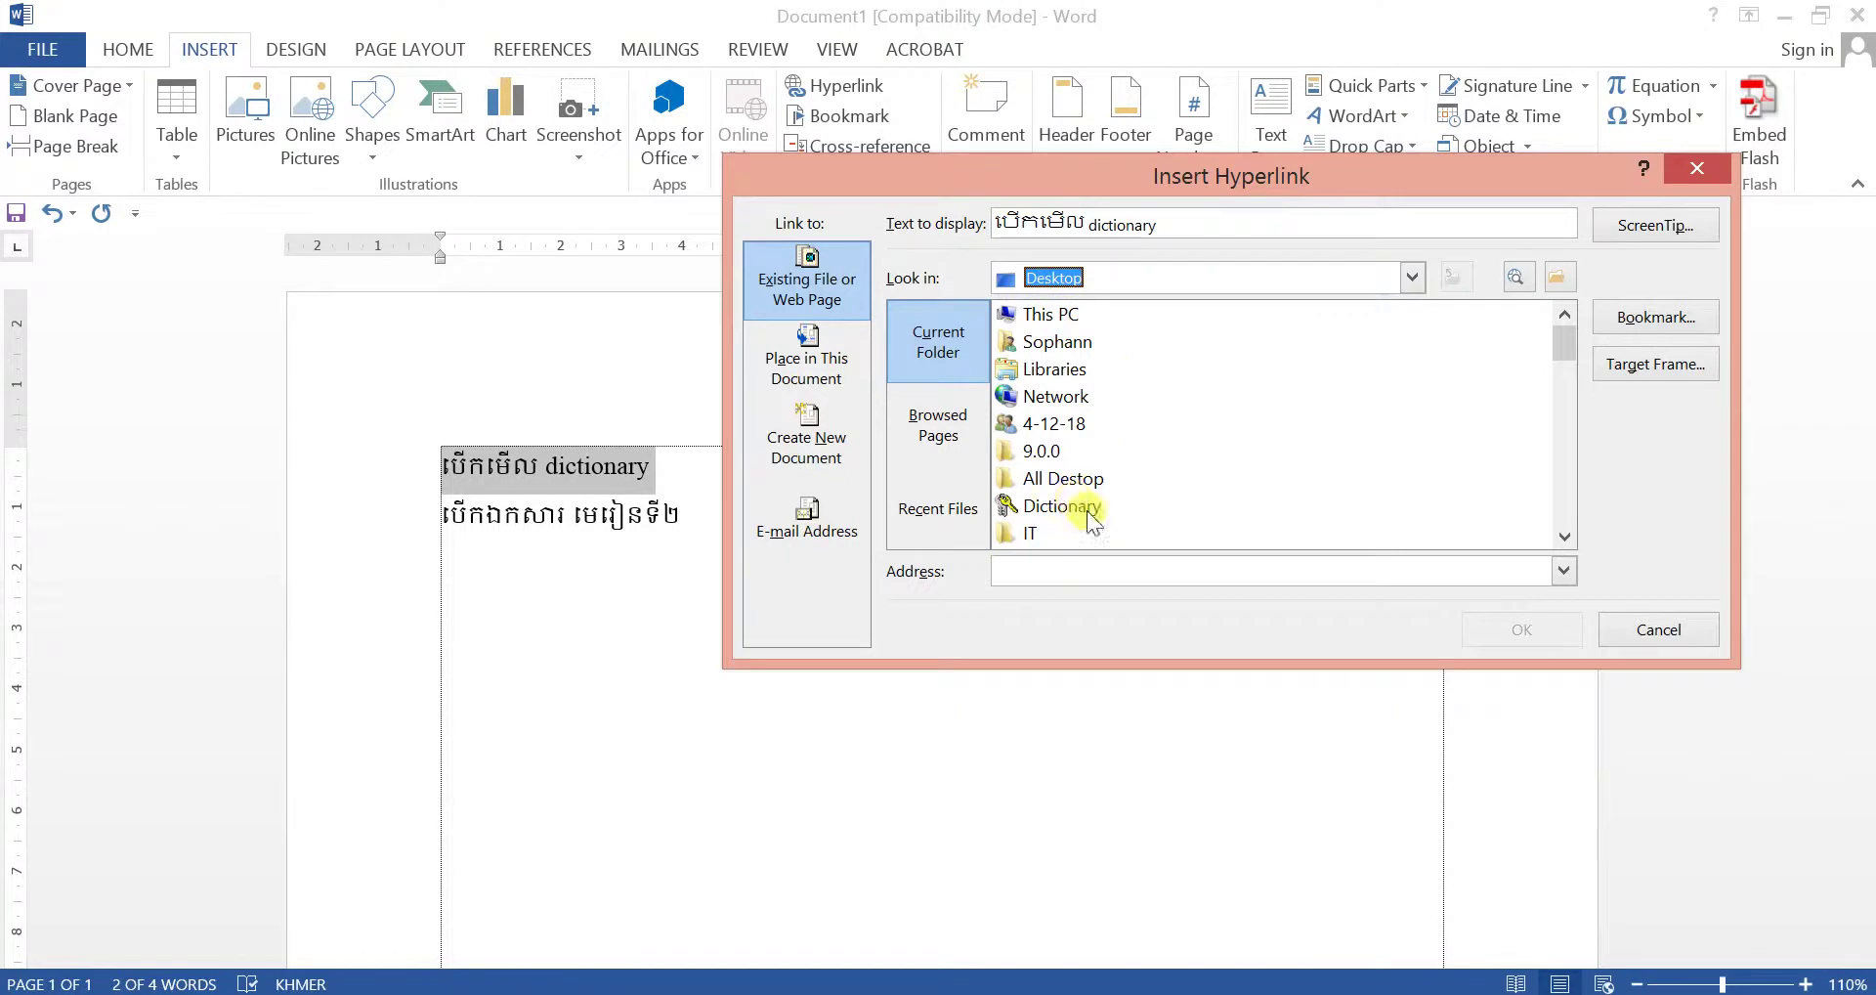
left_click_drag(1559, 348, 1582, 420)
left_click(1047, 480)
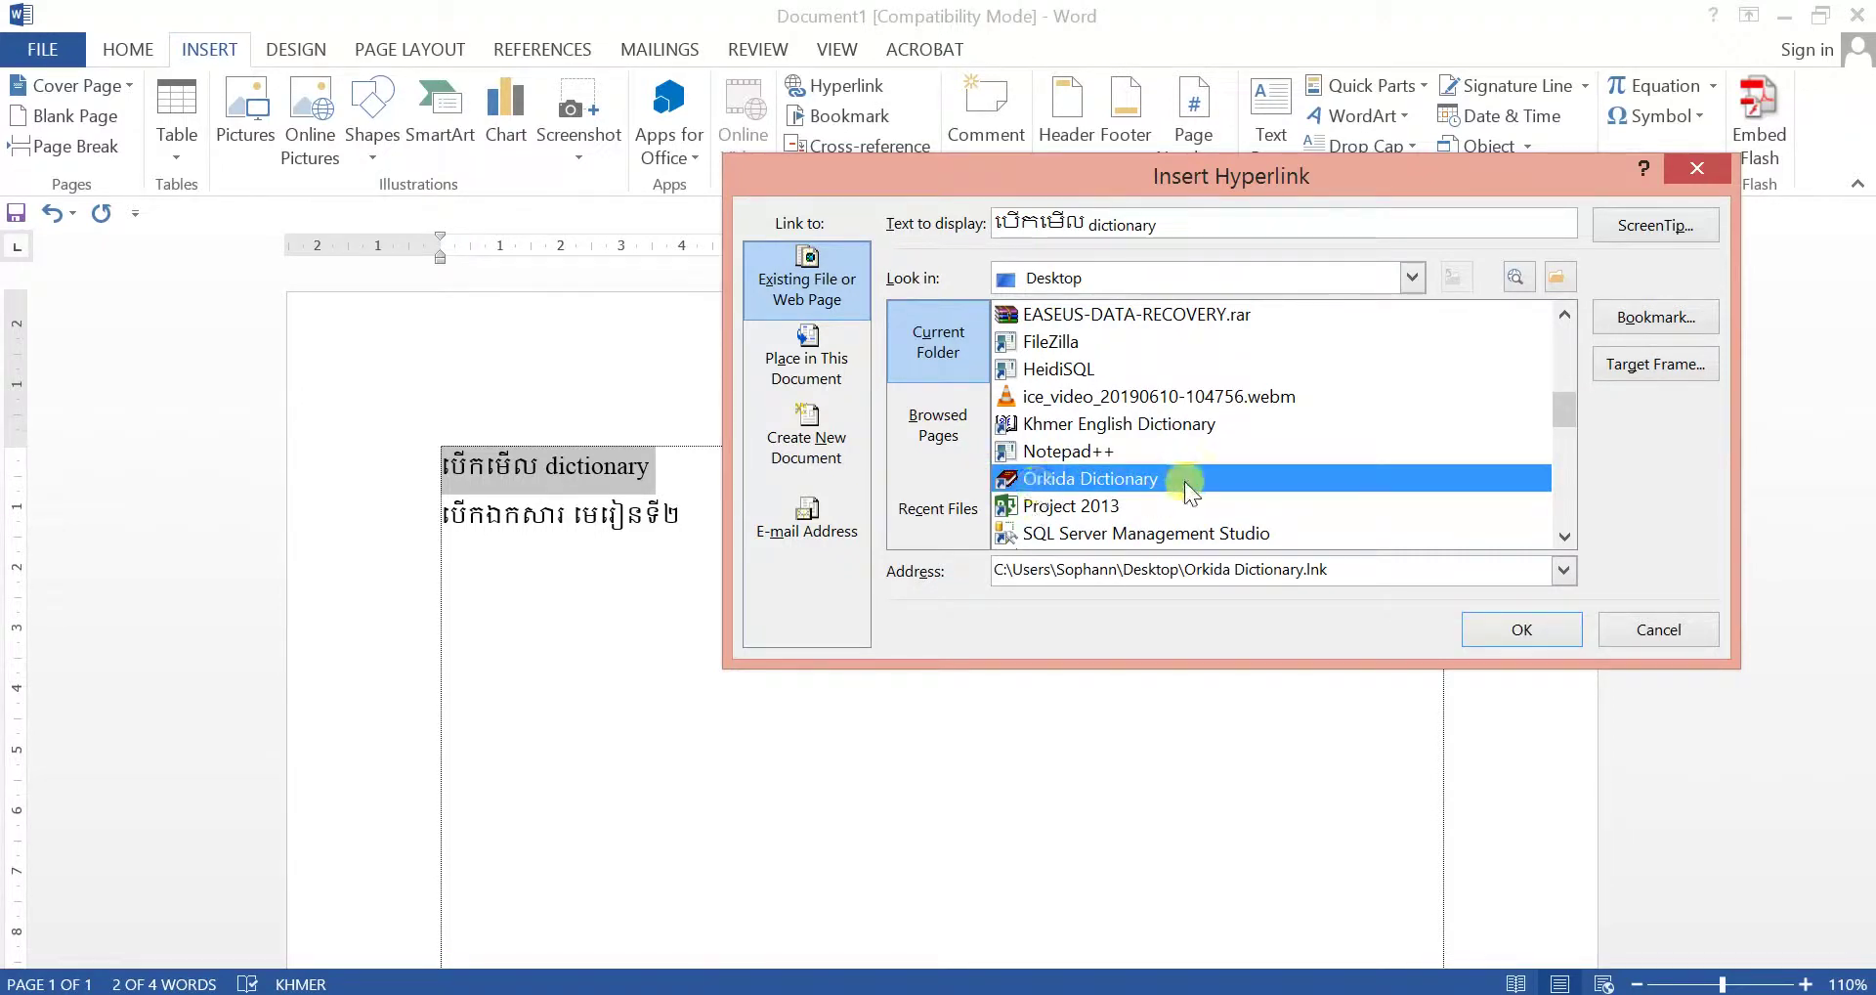
- Confirm the dictionary hyperlink, then follow it and accept the prompts to open Orkida Dictionary.lnk
left_click(1495, 631)
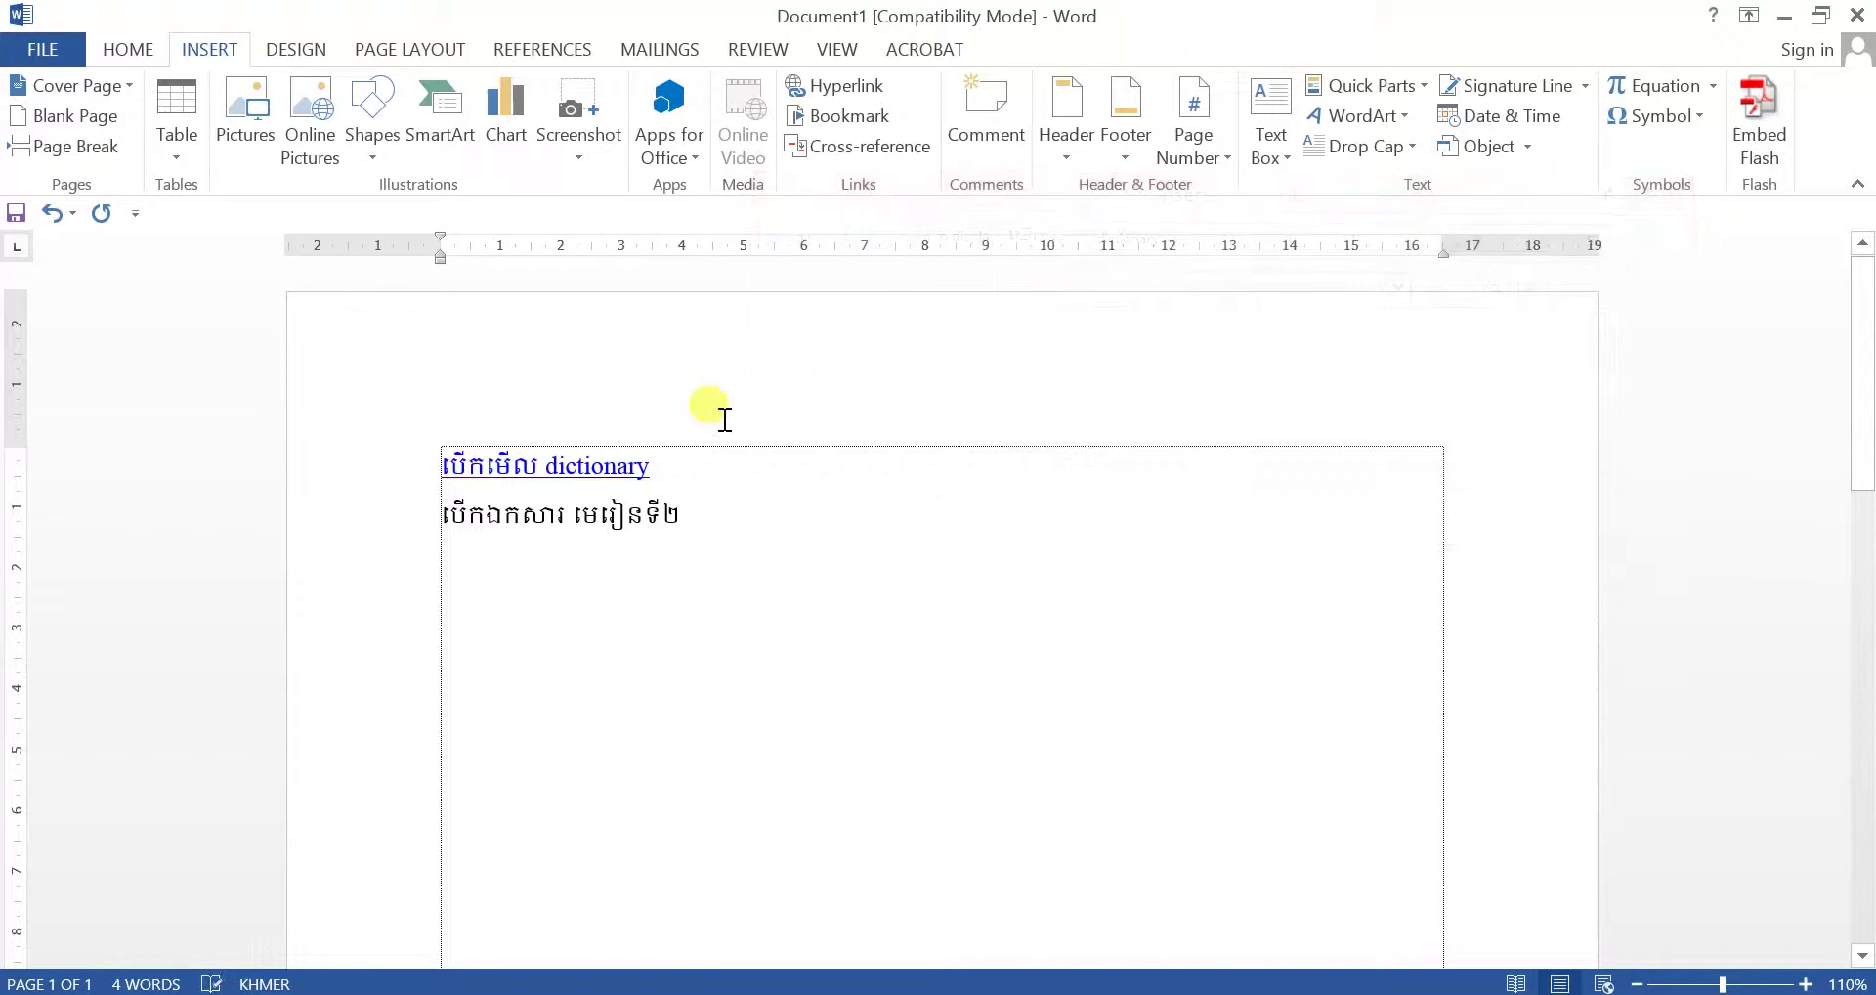
mouse_move(470, 465)
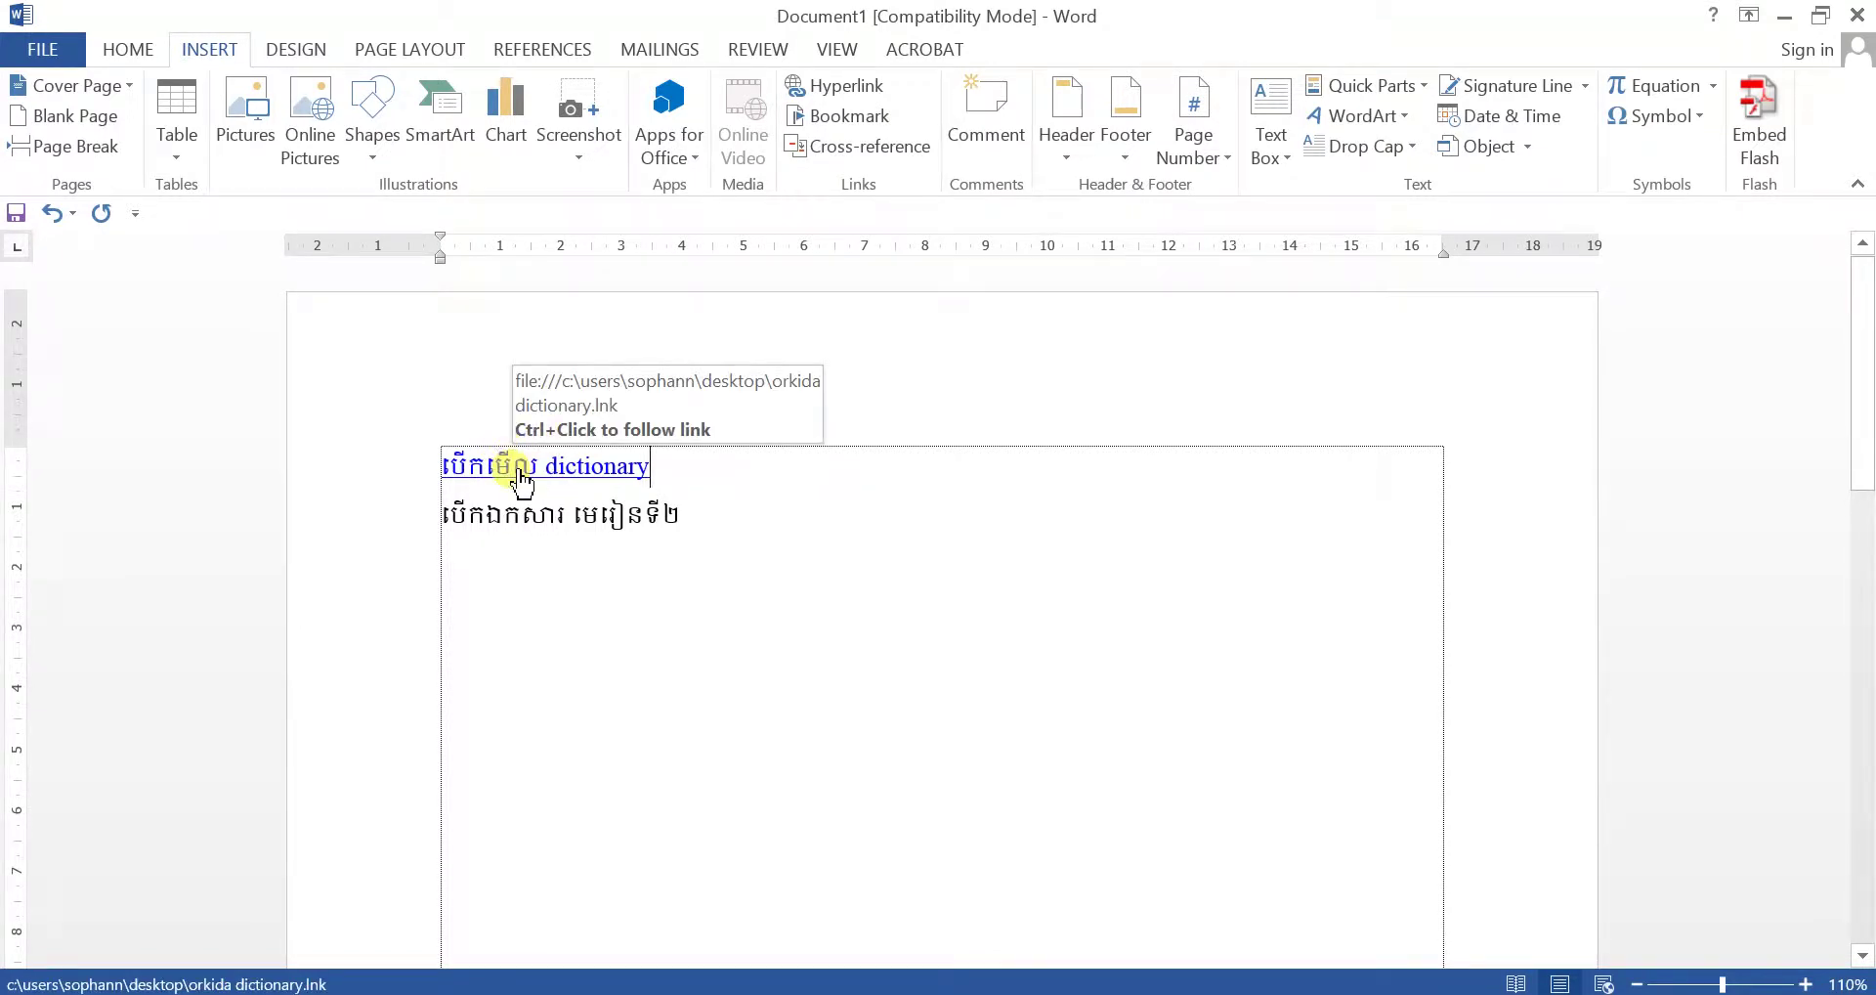
left_click(520, 469, "ctrl")
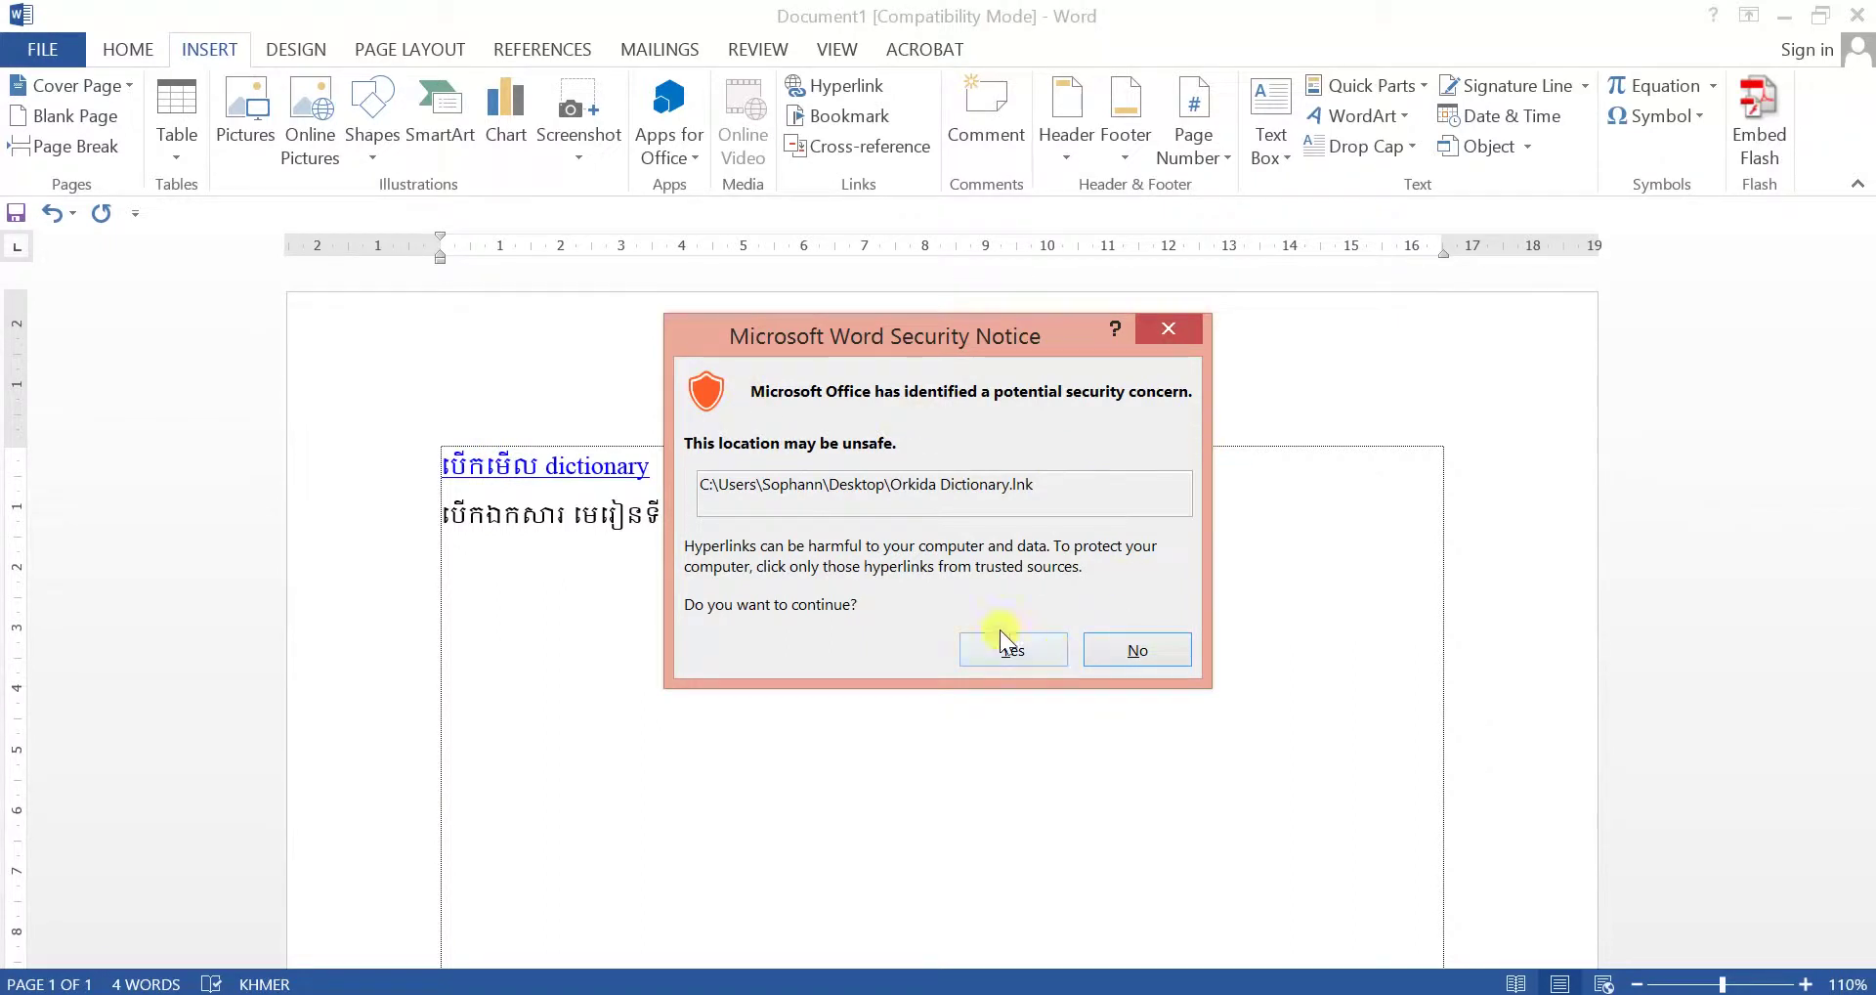
left_click(1031, 655)
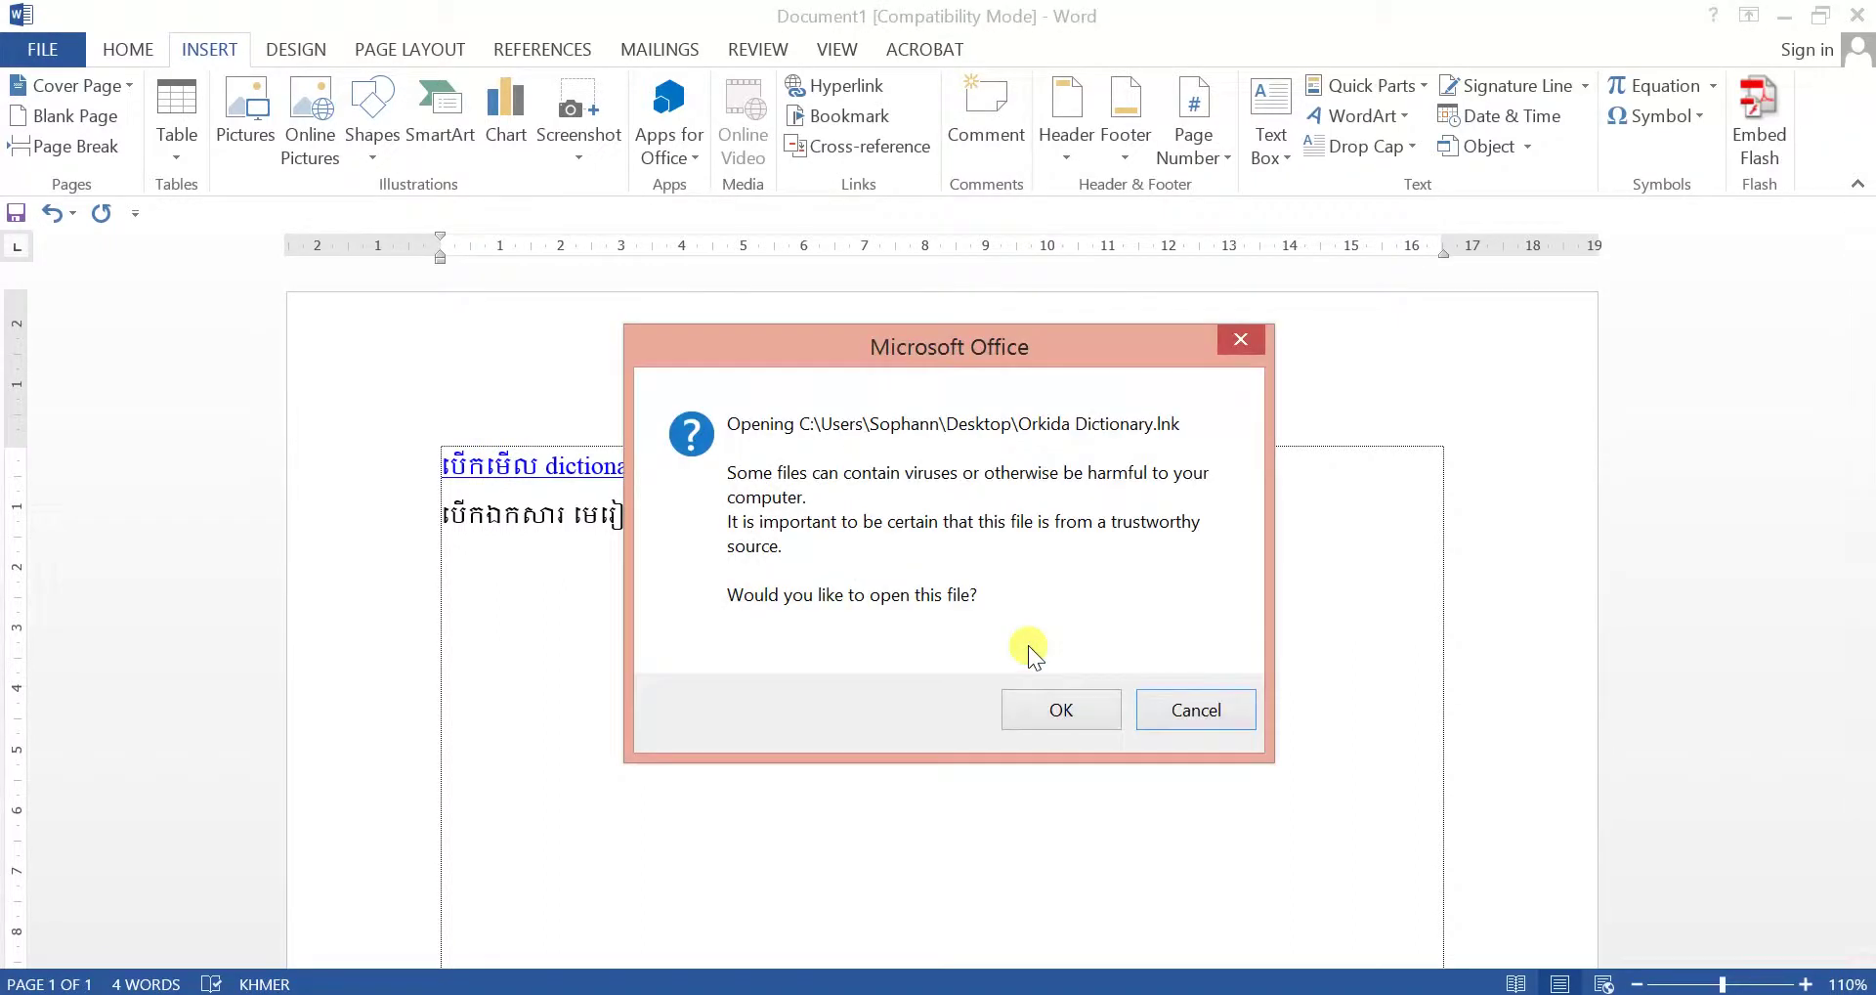
left_click(1061, 700)
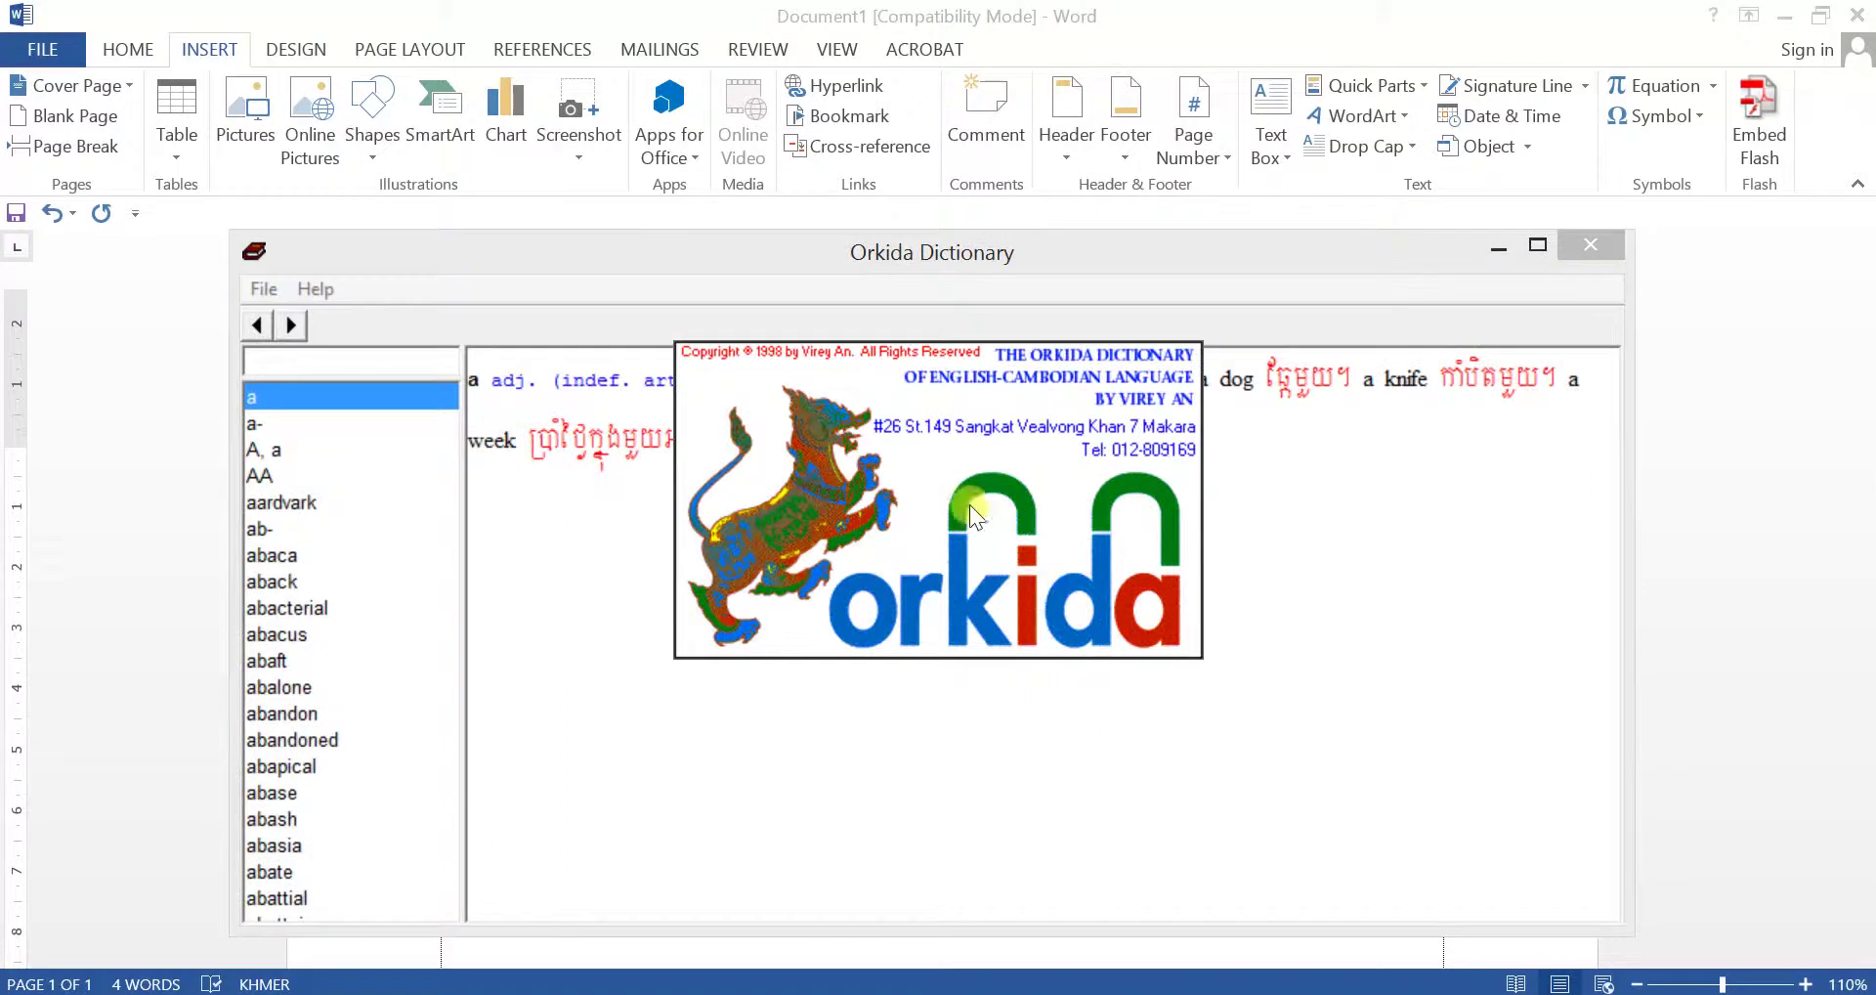
- Look up 'c' in Orkida Dictionary, then close the dictionary to return to Word
mouse_move(795, 248)
left_mouse_down()
mouse_move(1373, 465)
mouse_move(926, 234)
left_mouse_up()
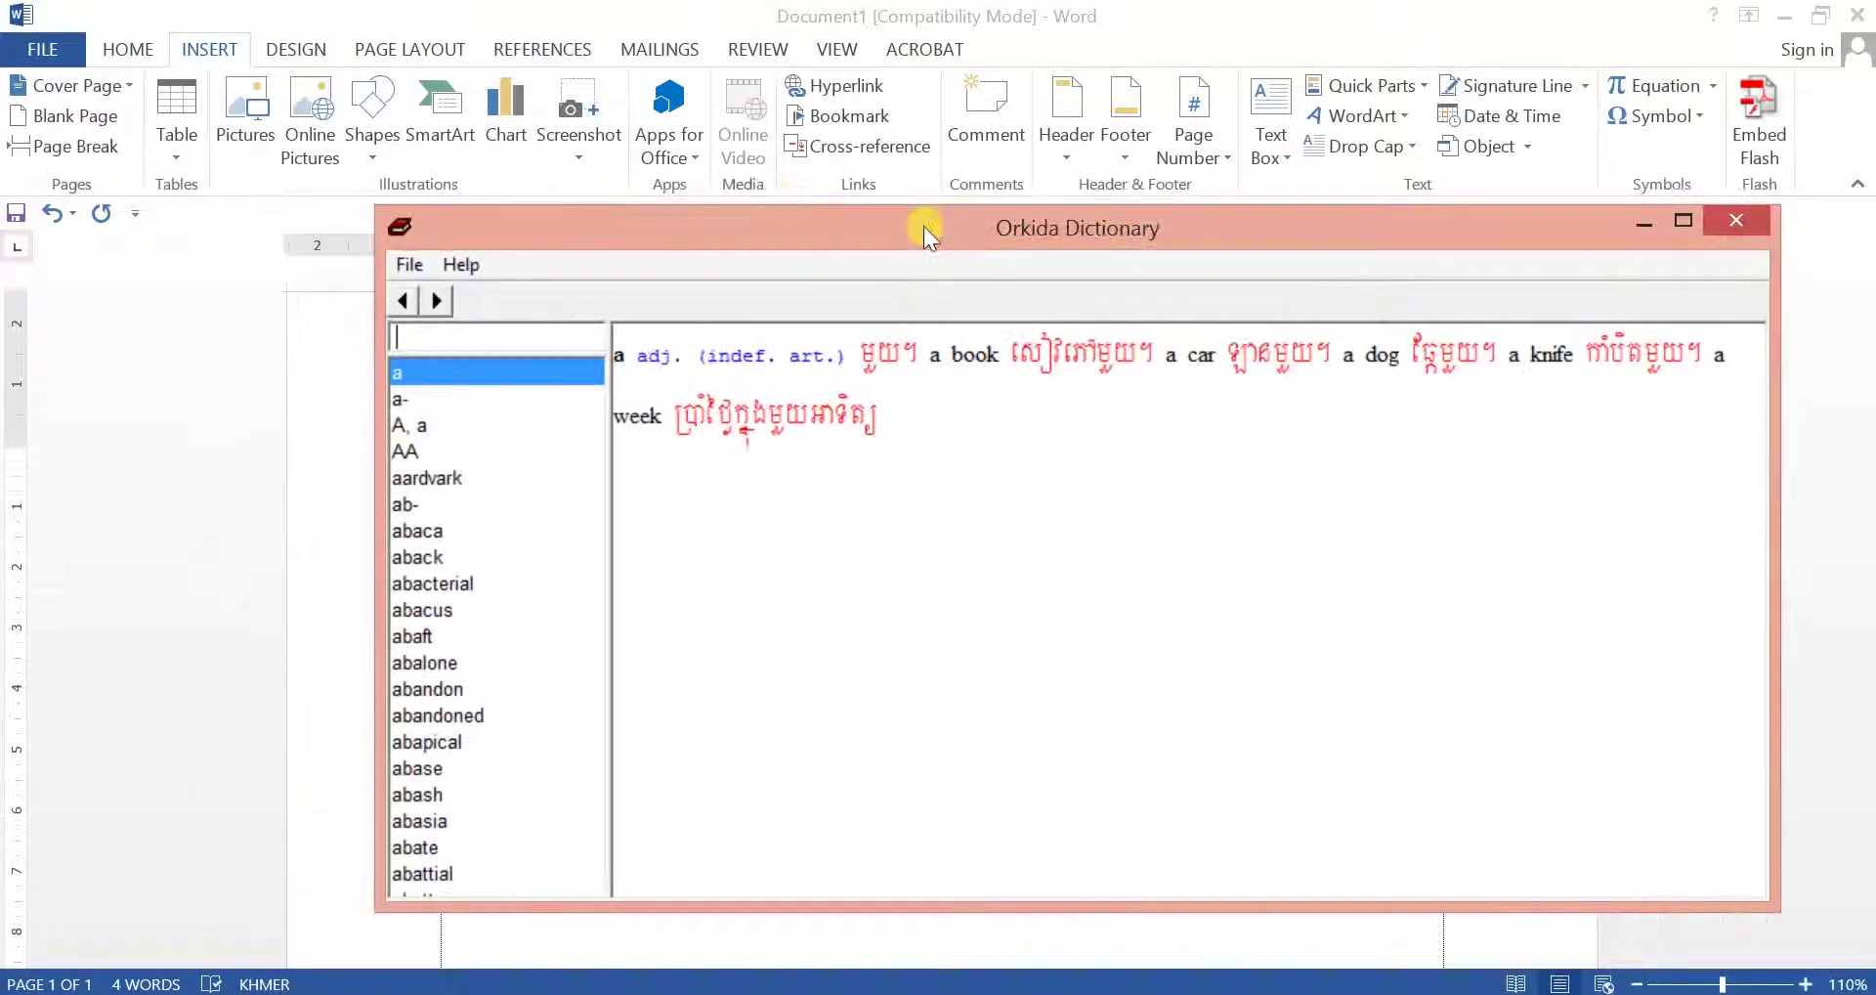
key("BackSpace")
key("BackSpace")
key("BackSpace")
type("sfs")
type("c")
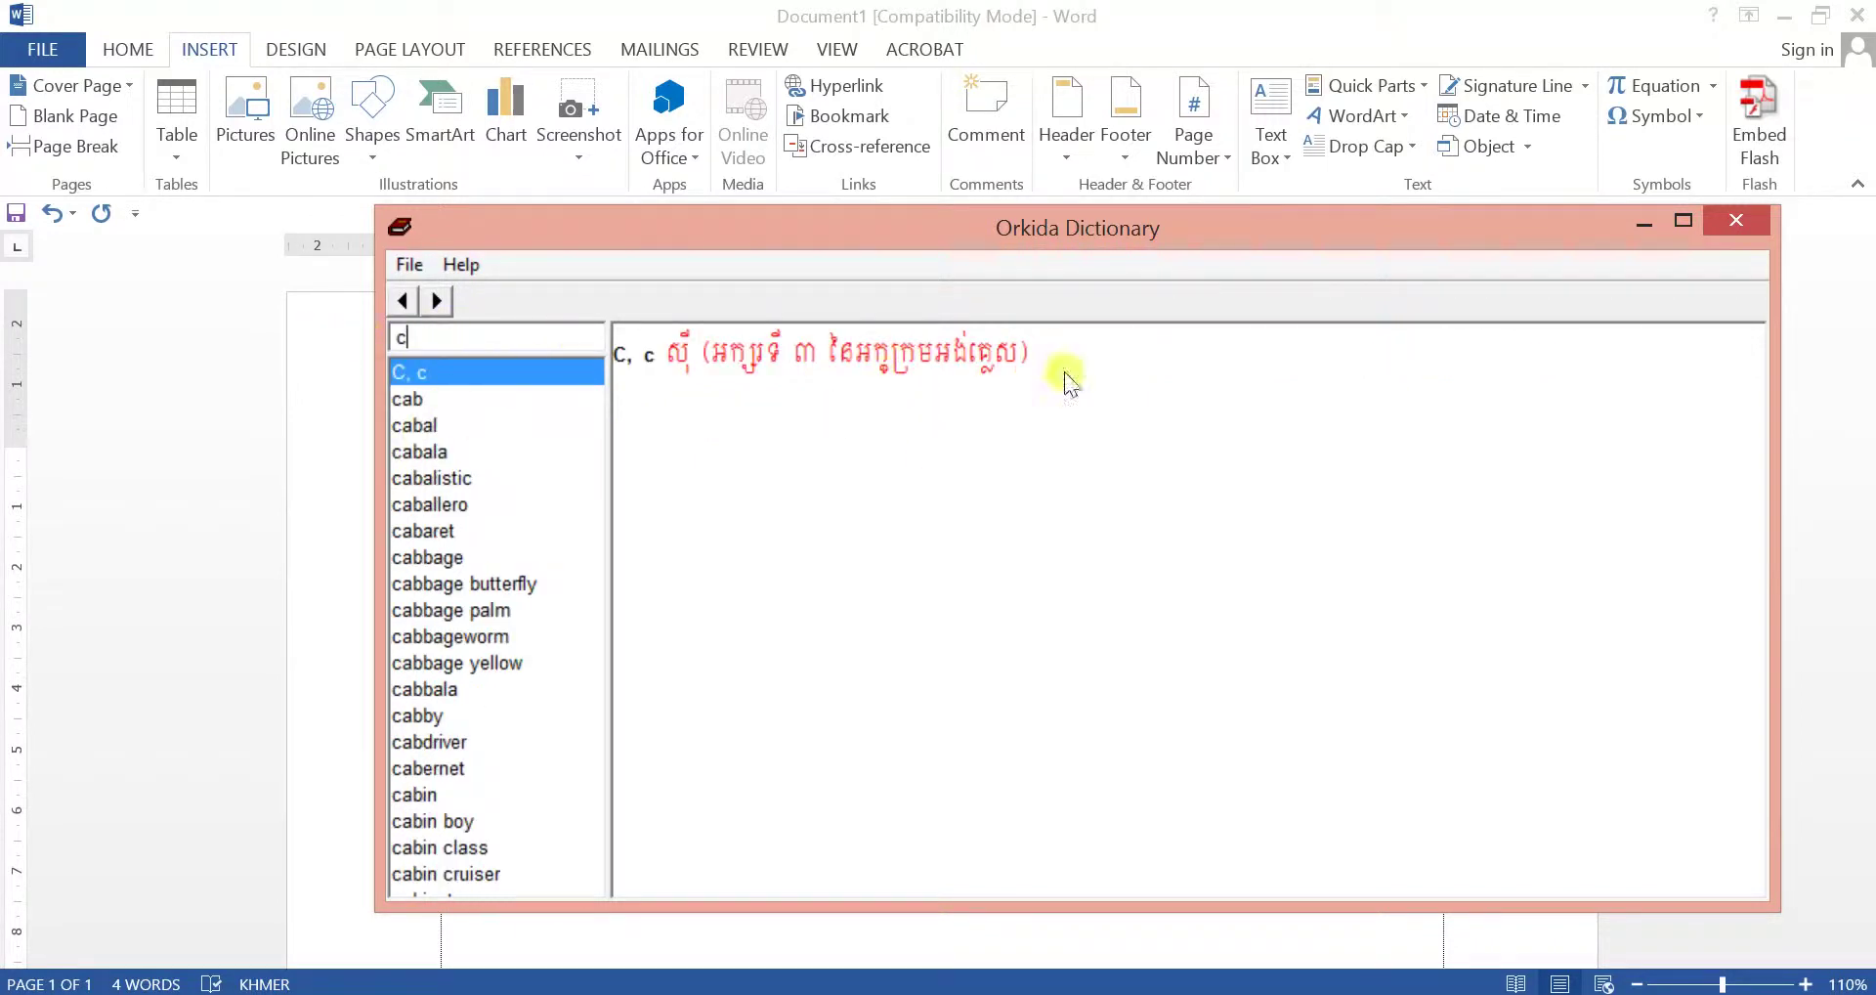
left_click(1737, 219)
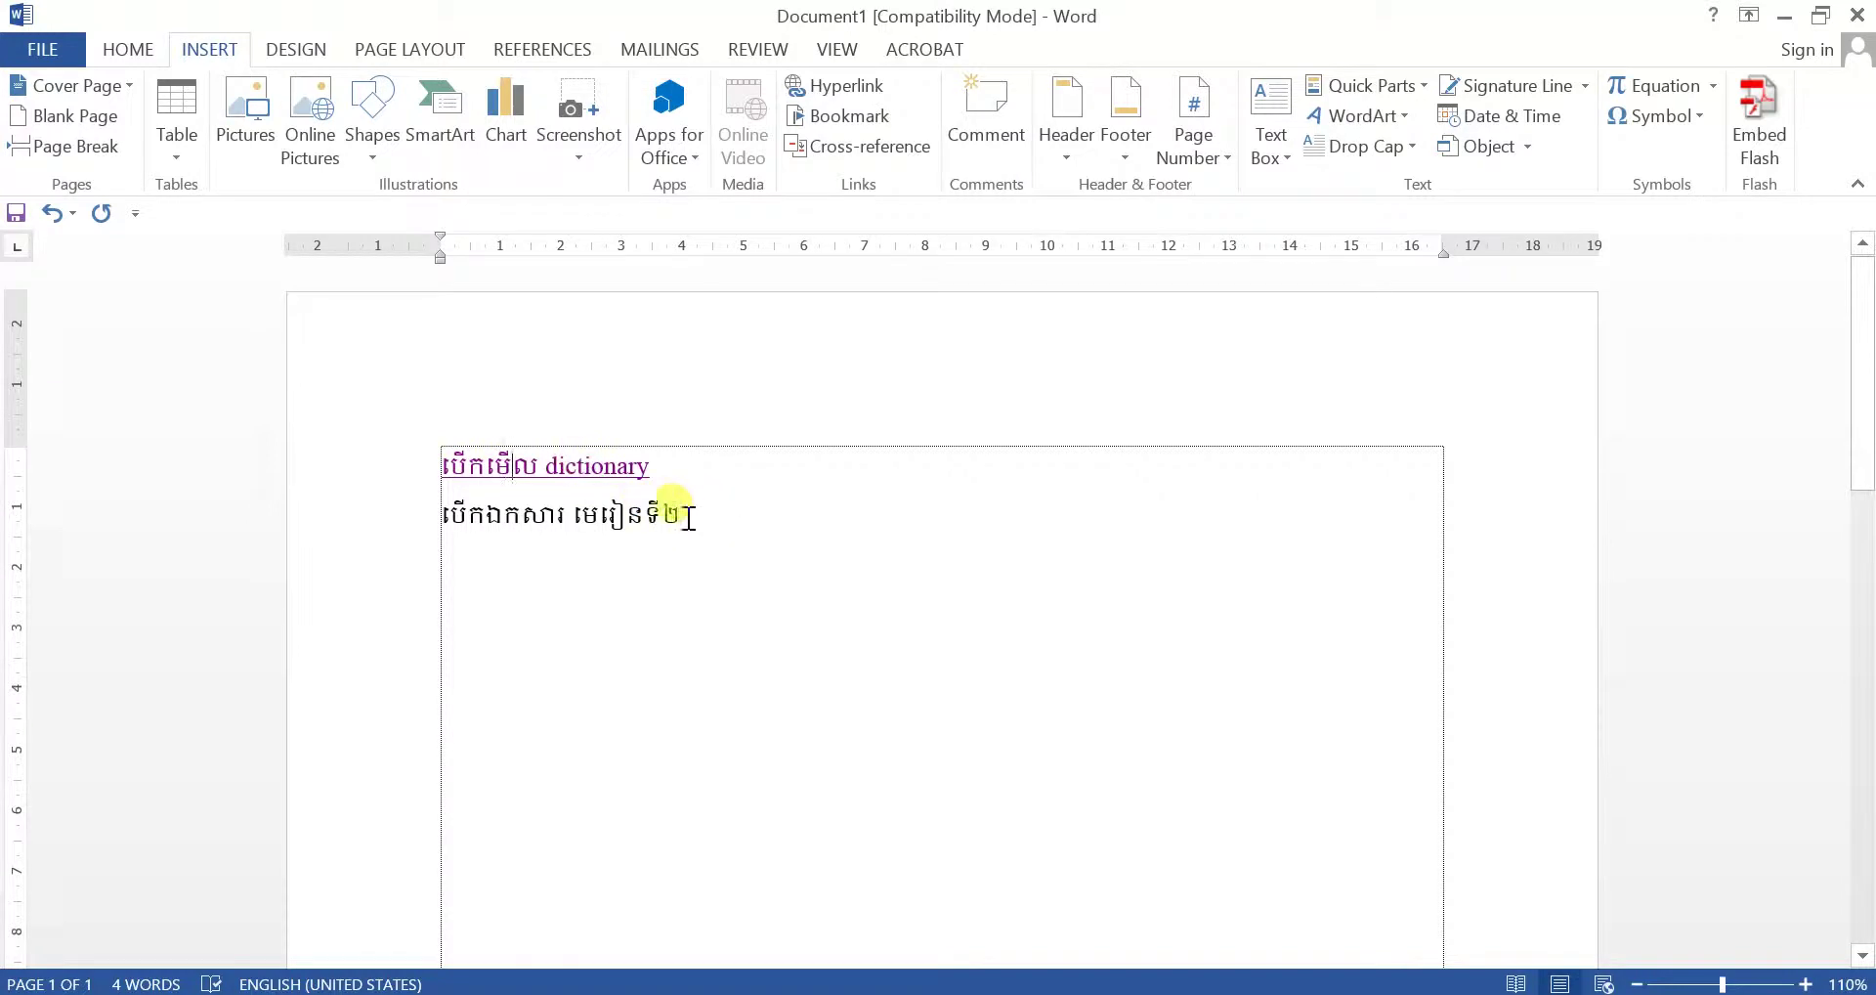
- Select the second line 'បើកឯកសារ មេរៀនទី២' and start a hyperlink browsing the Desktop
left_click_drag(687, 516, 441, 518)
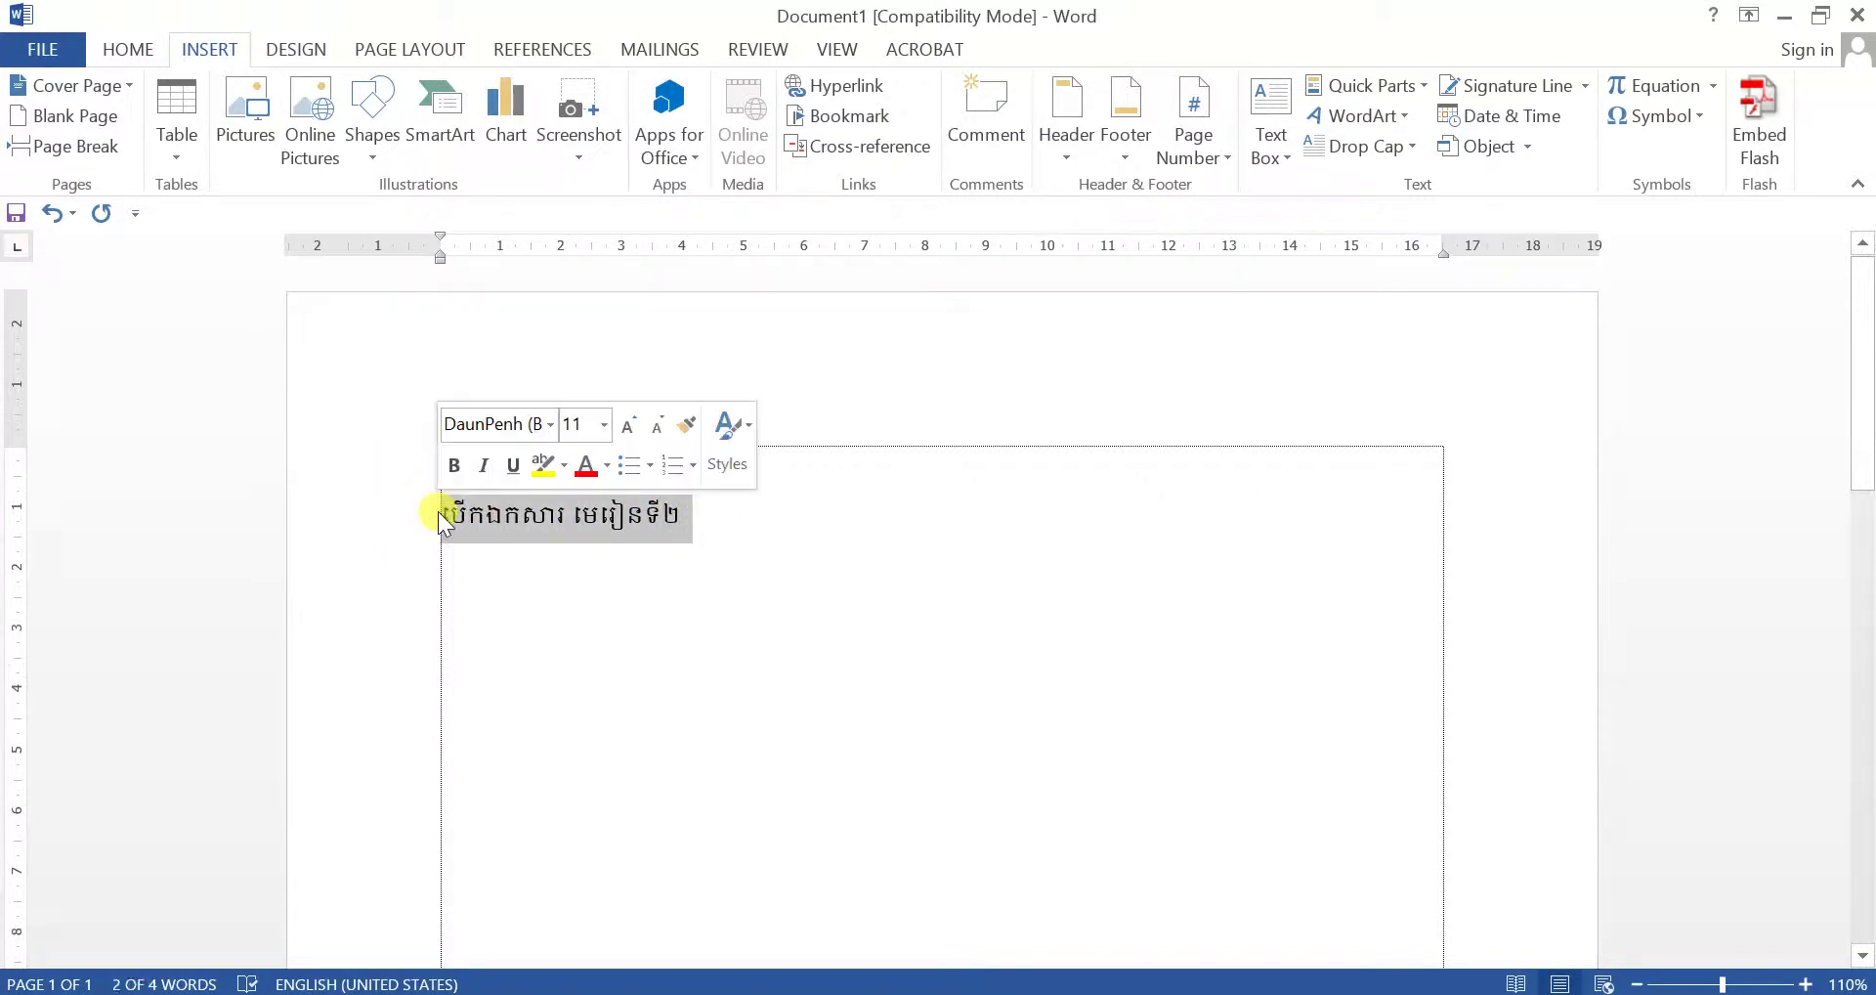
left_click(833, 86)
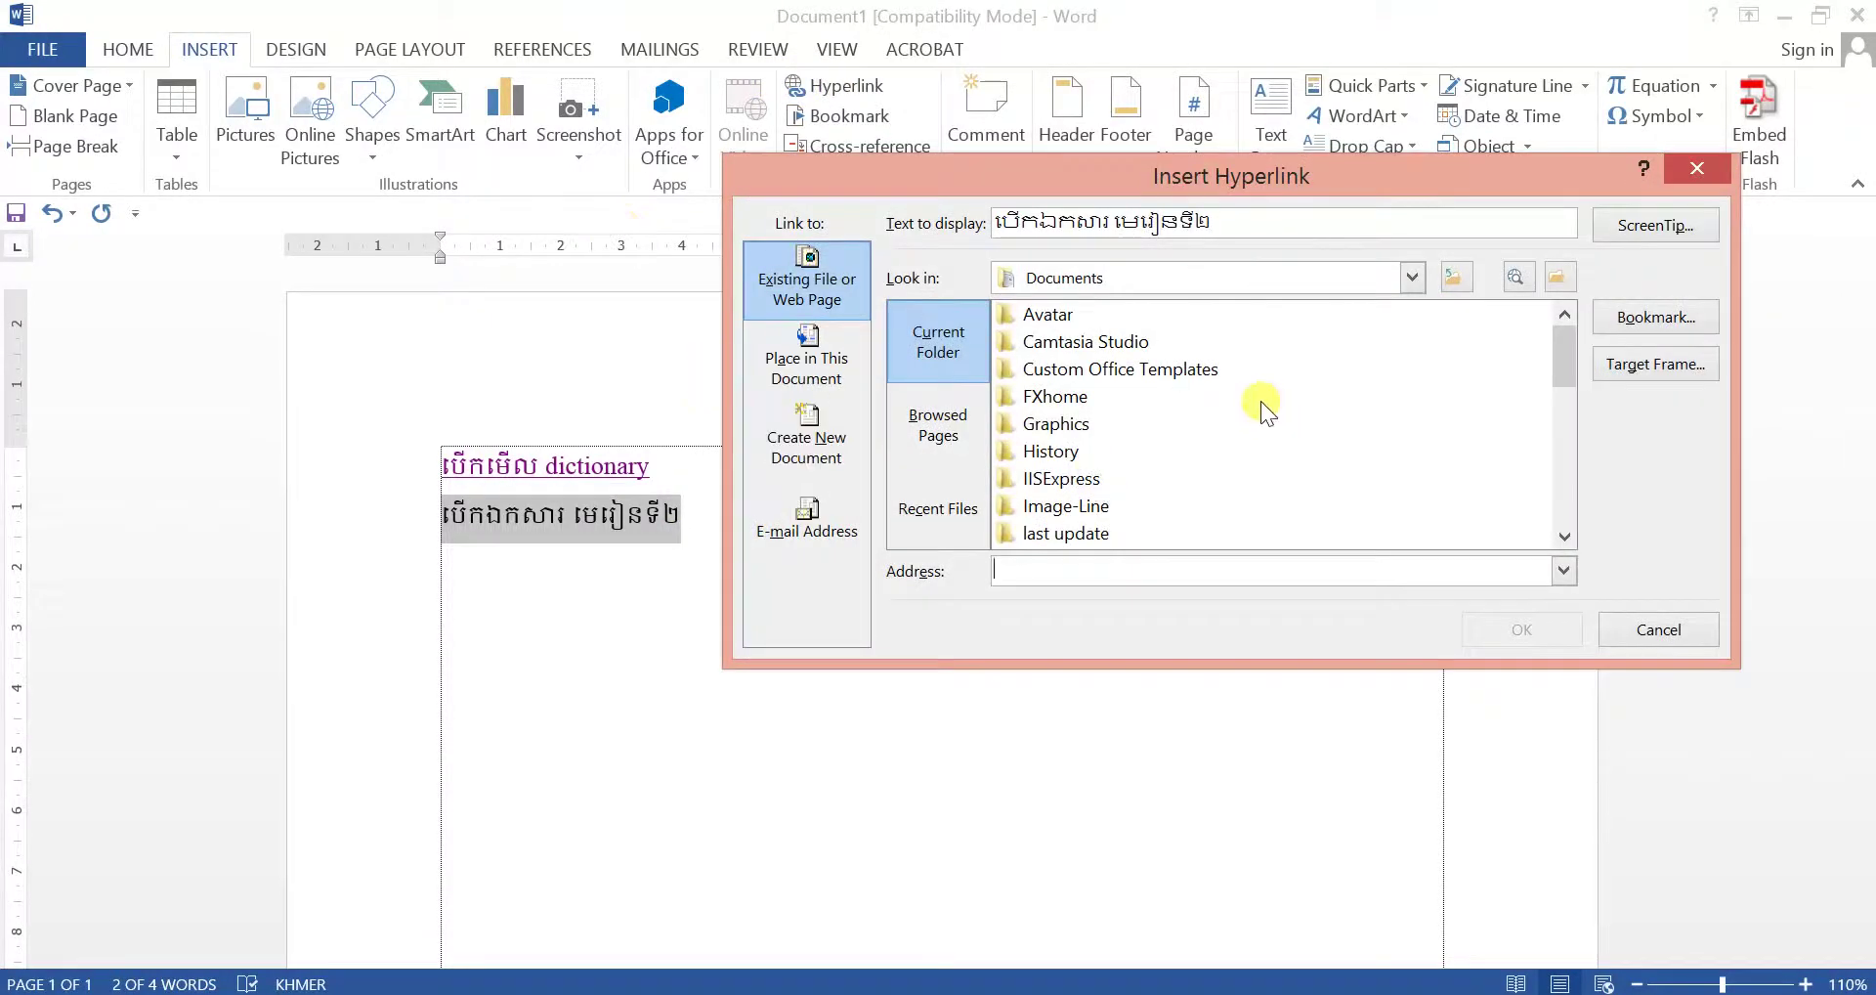
left_click(1413, 269)
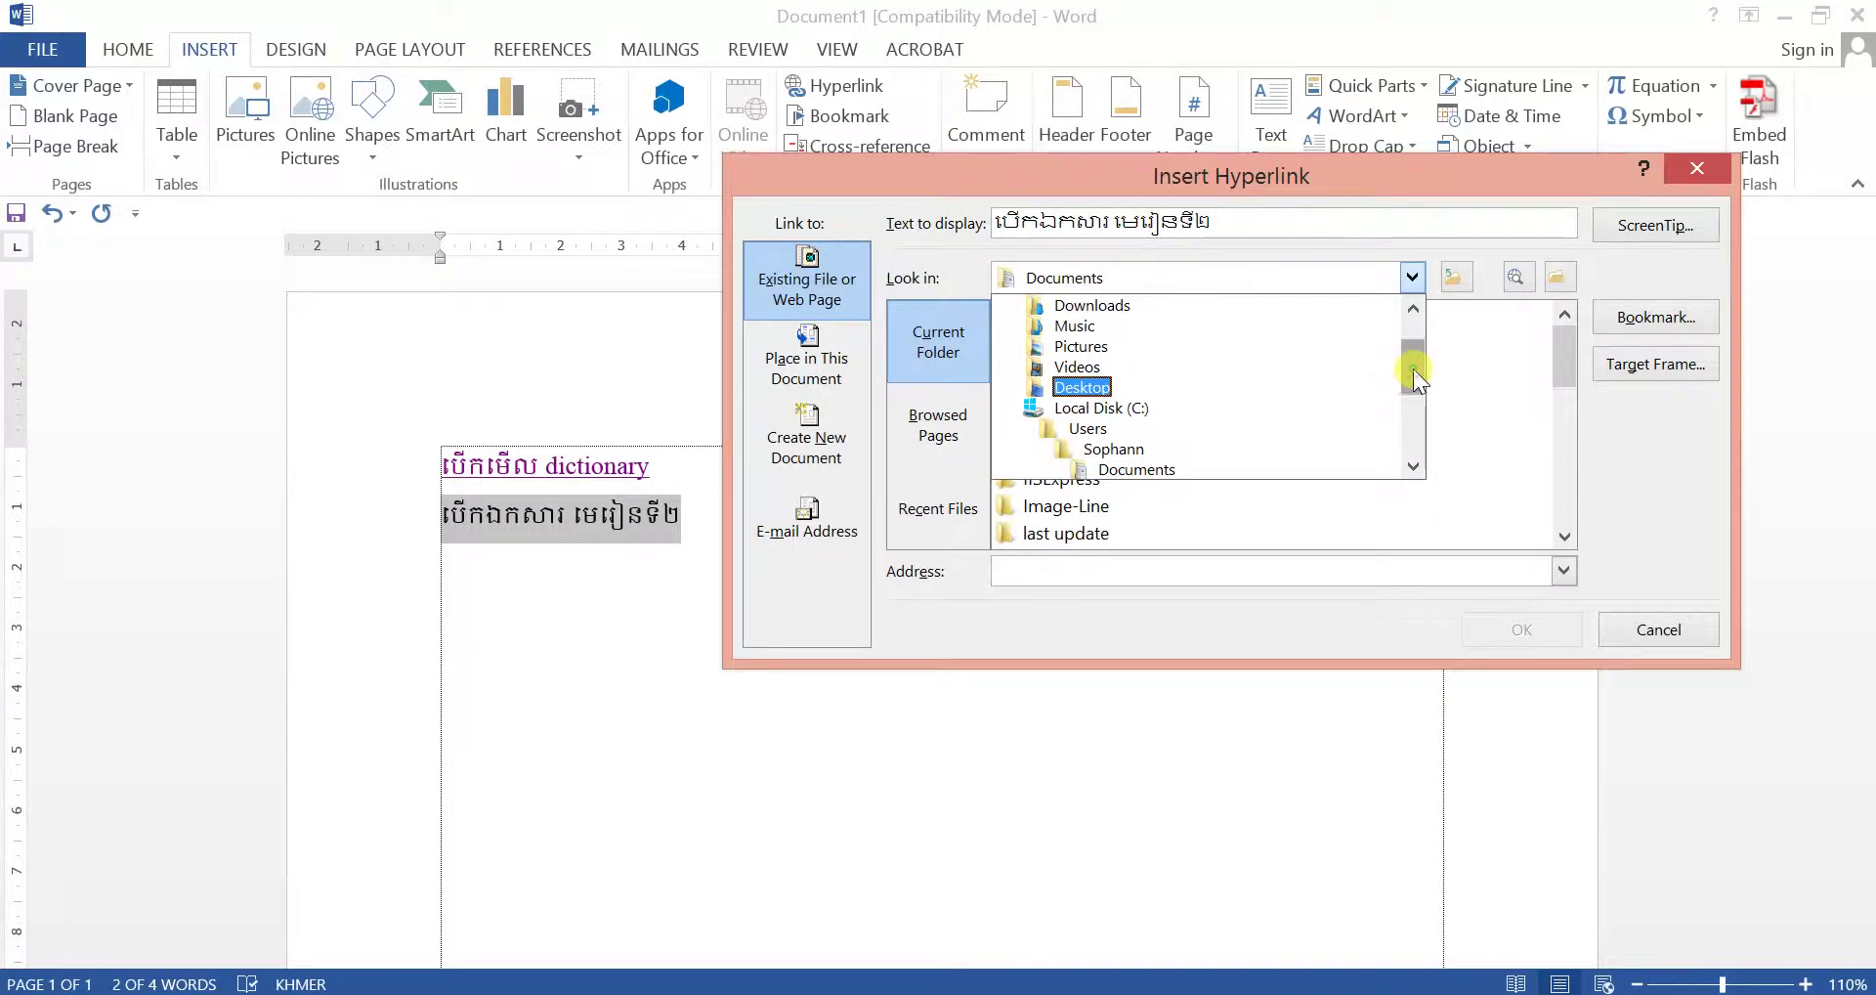
scroll(1413, 368, "up", 1)
left_click(1078, 314)
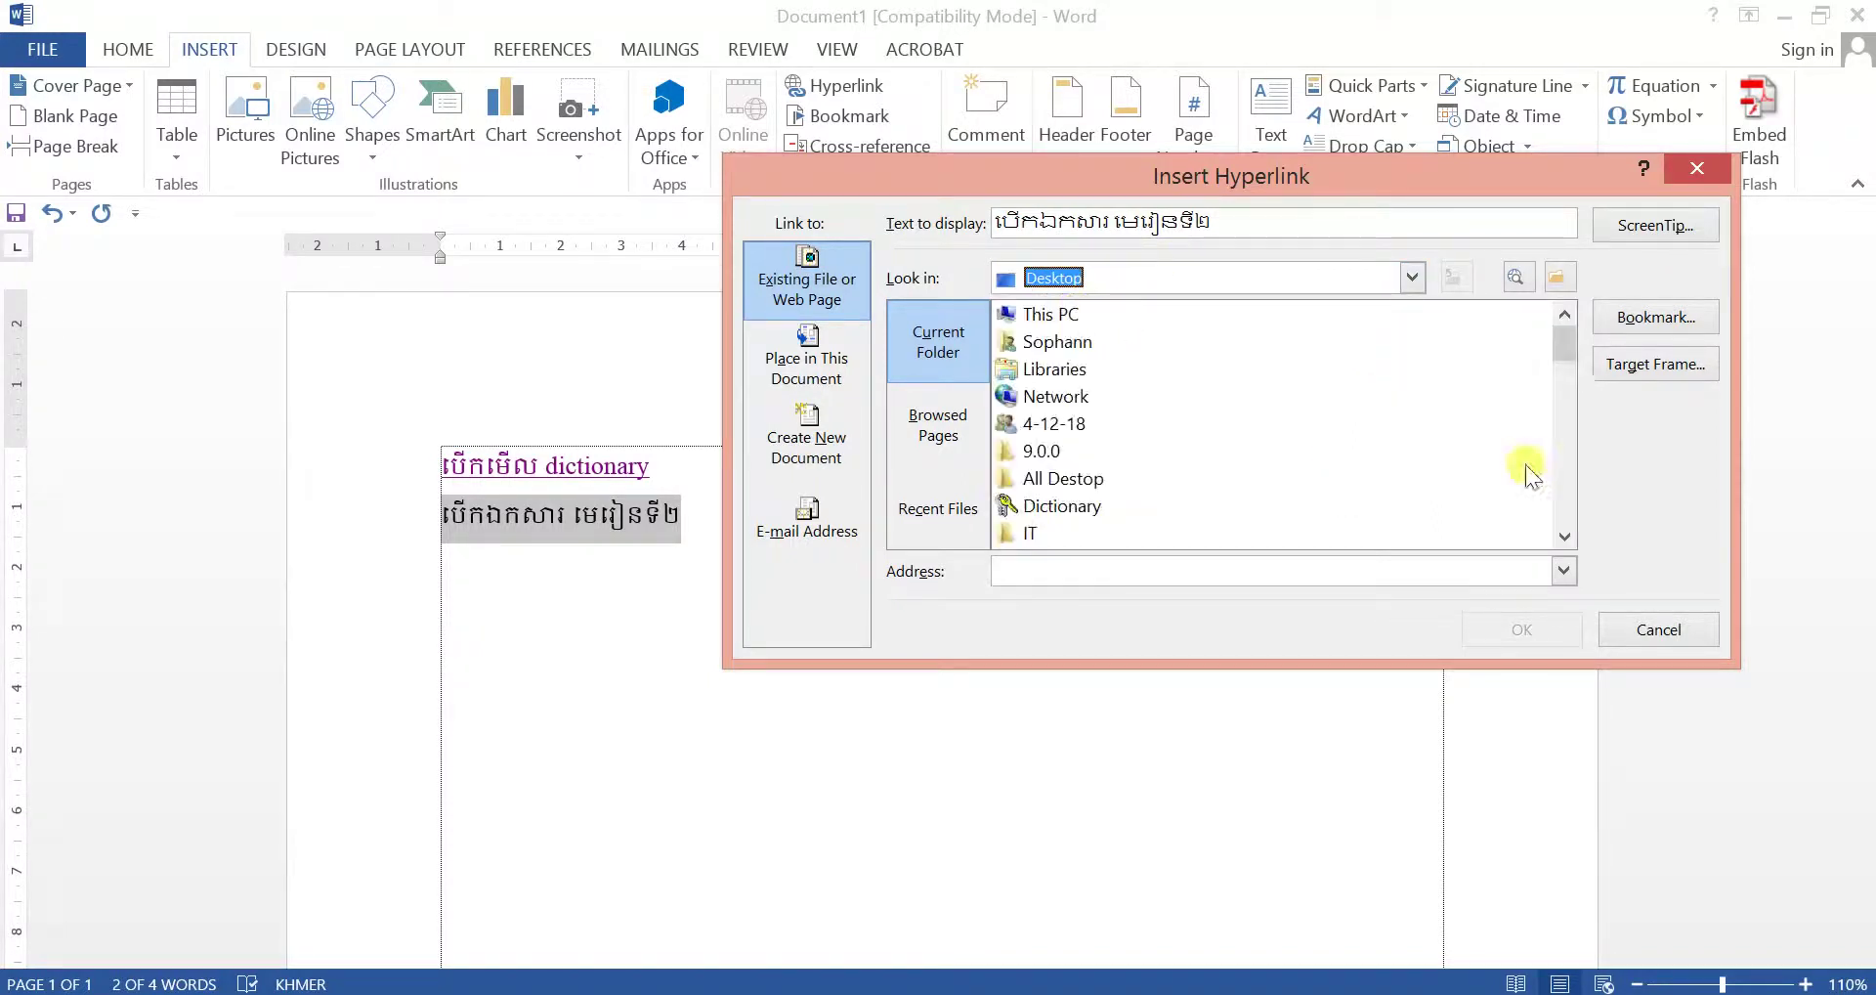
- Choose មេរៀនទី២.docx from the Desktop list and confirm the second hyperlink
left_click_drag(1563, 350, 1577, 461)
left_click(1114, 508)
left_click(1099, 532)
left_click(1102, 505)
left_click_drag(1561, 460, 1564, 451)
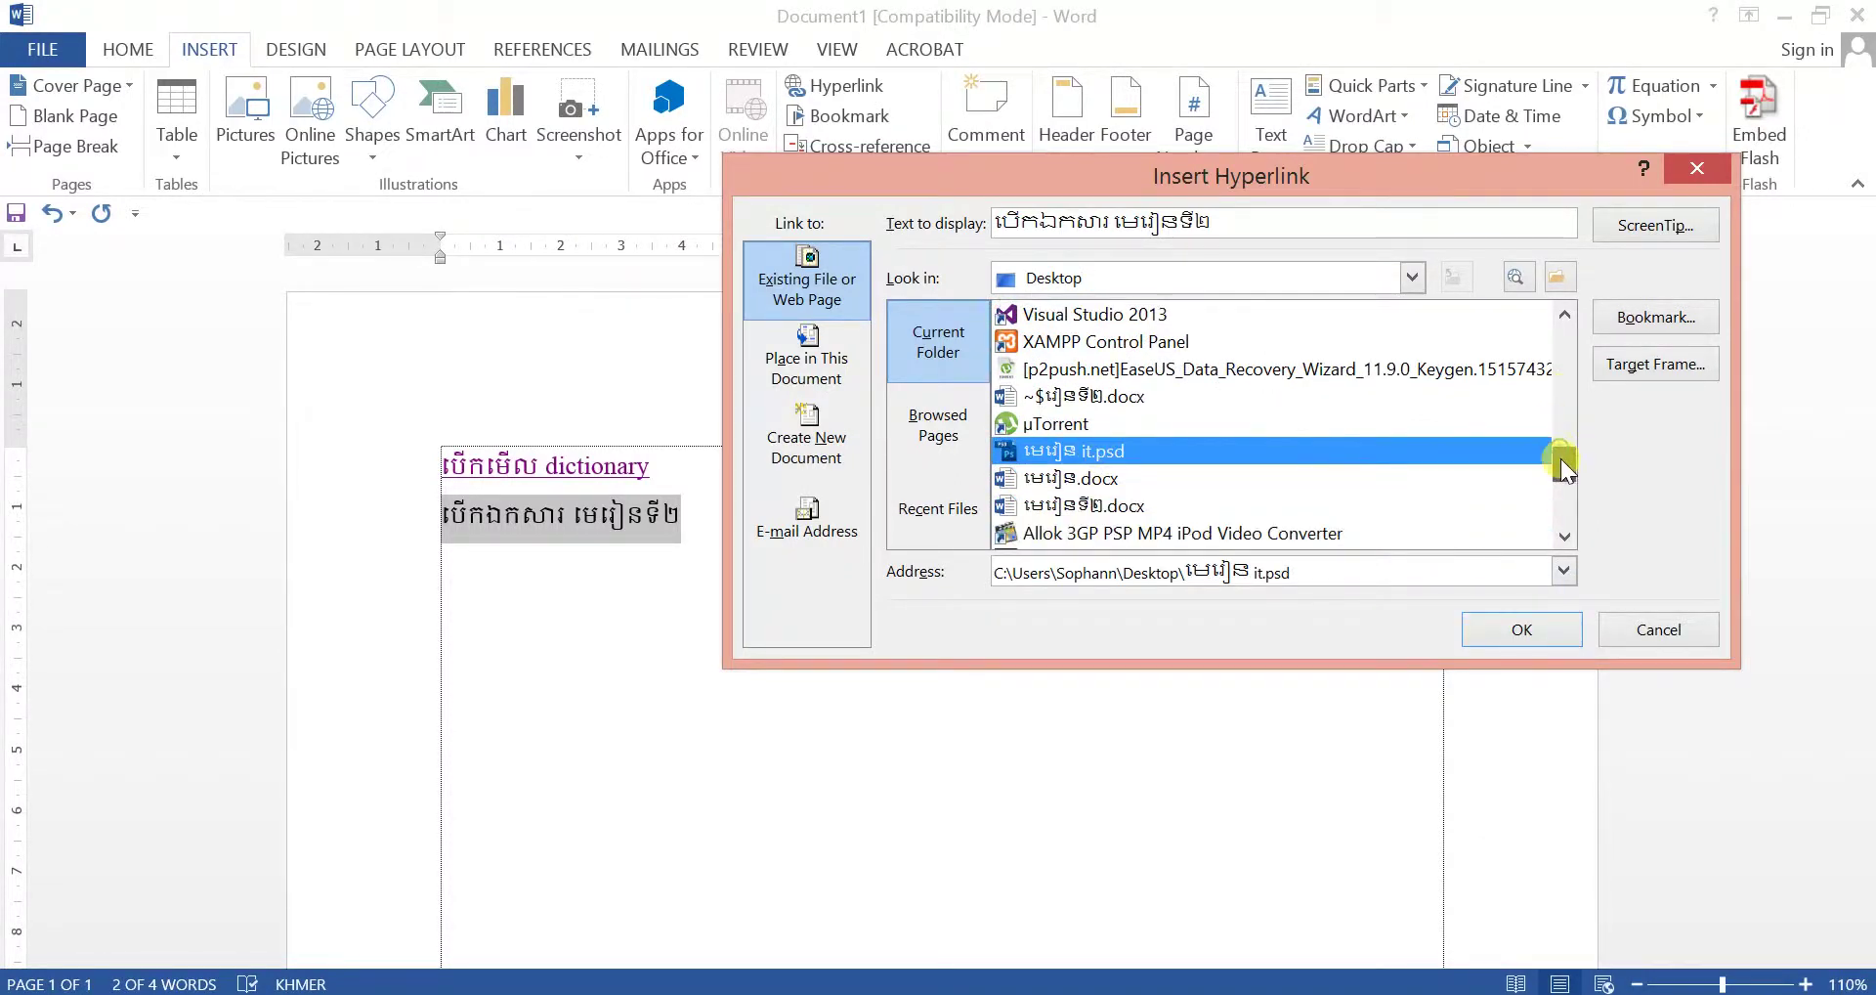
left_click(1085, 478)
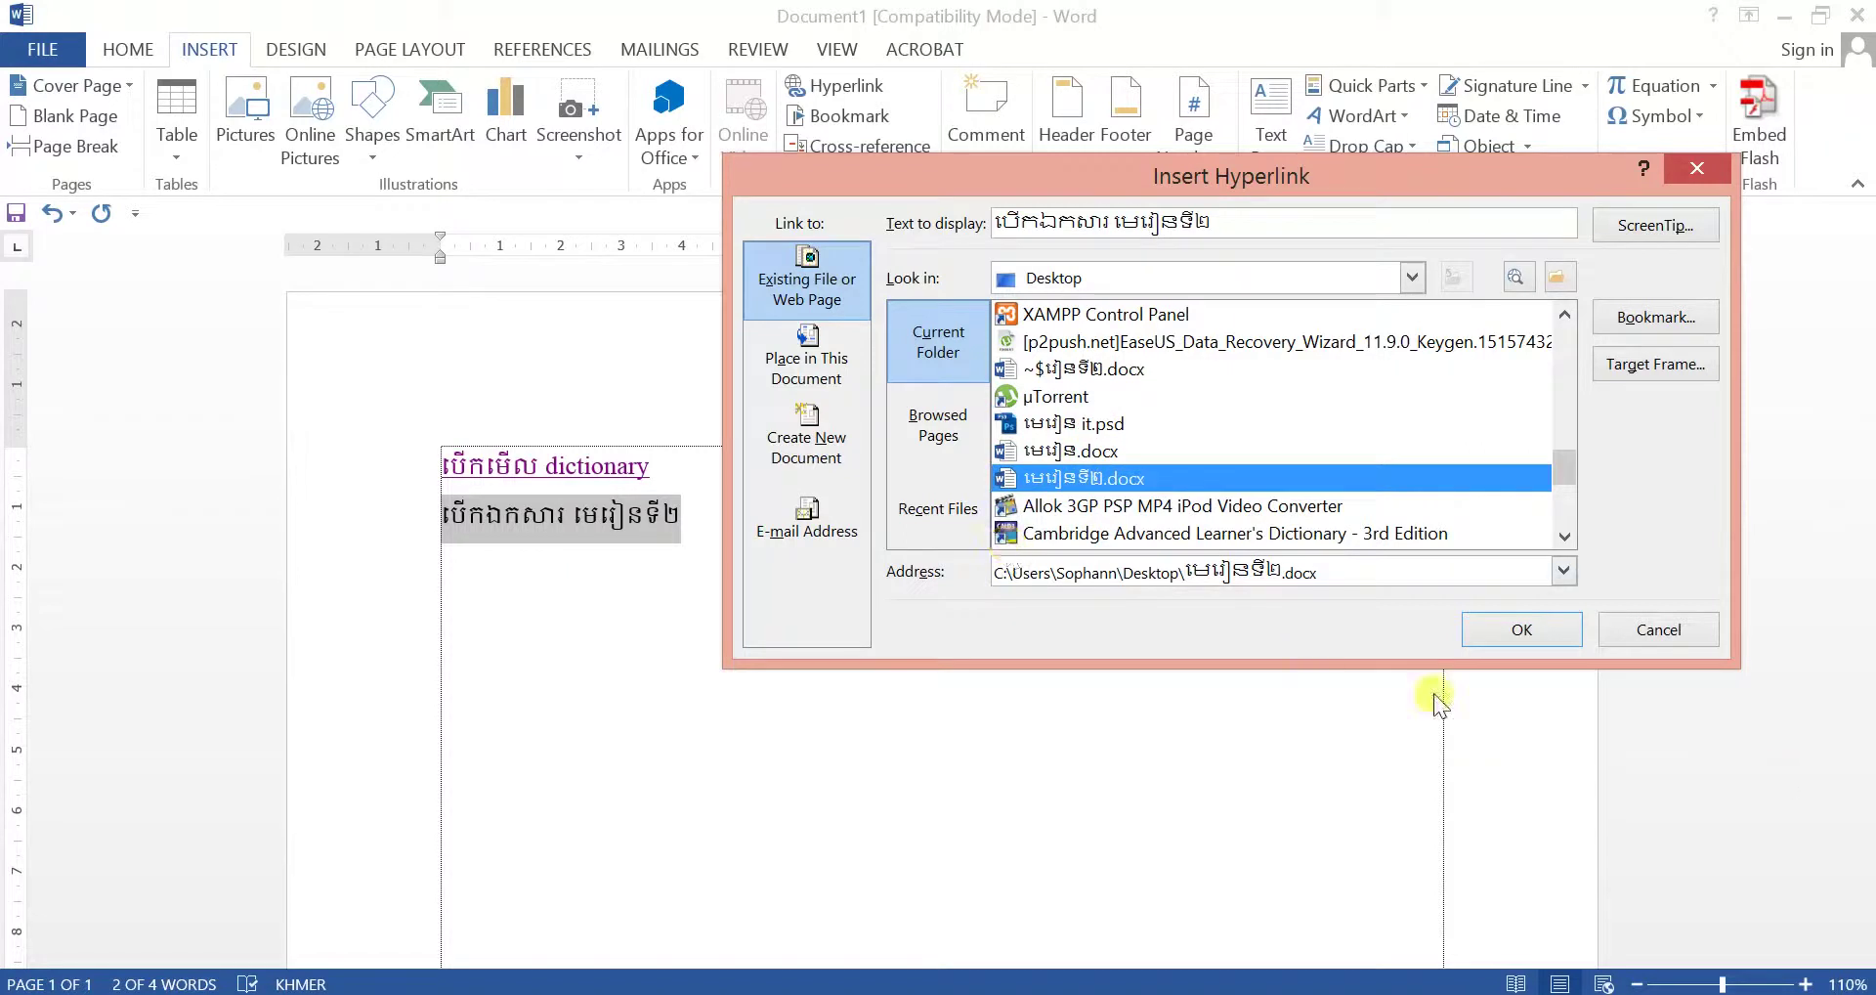
left_click(1522, 630)
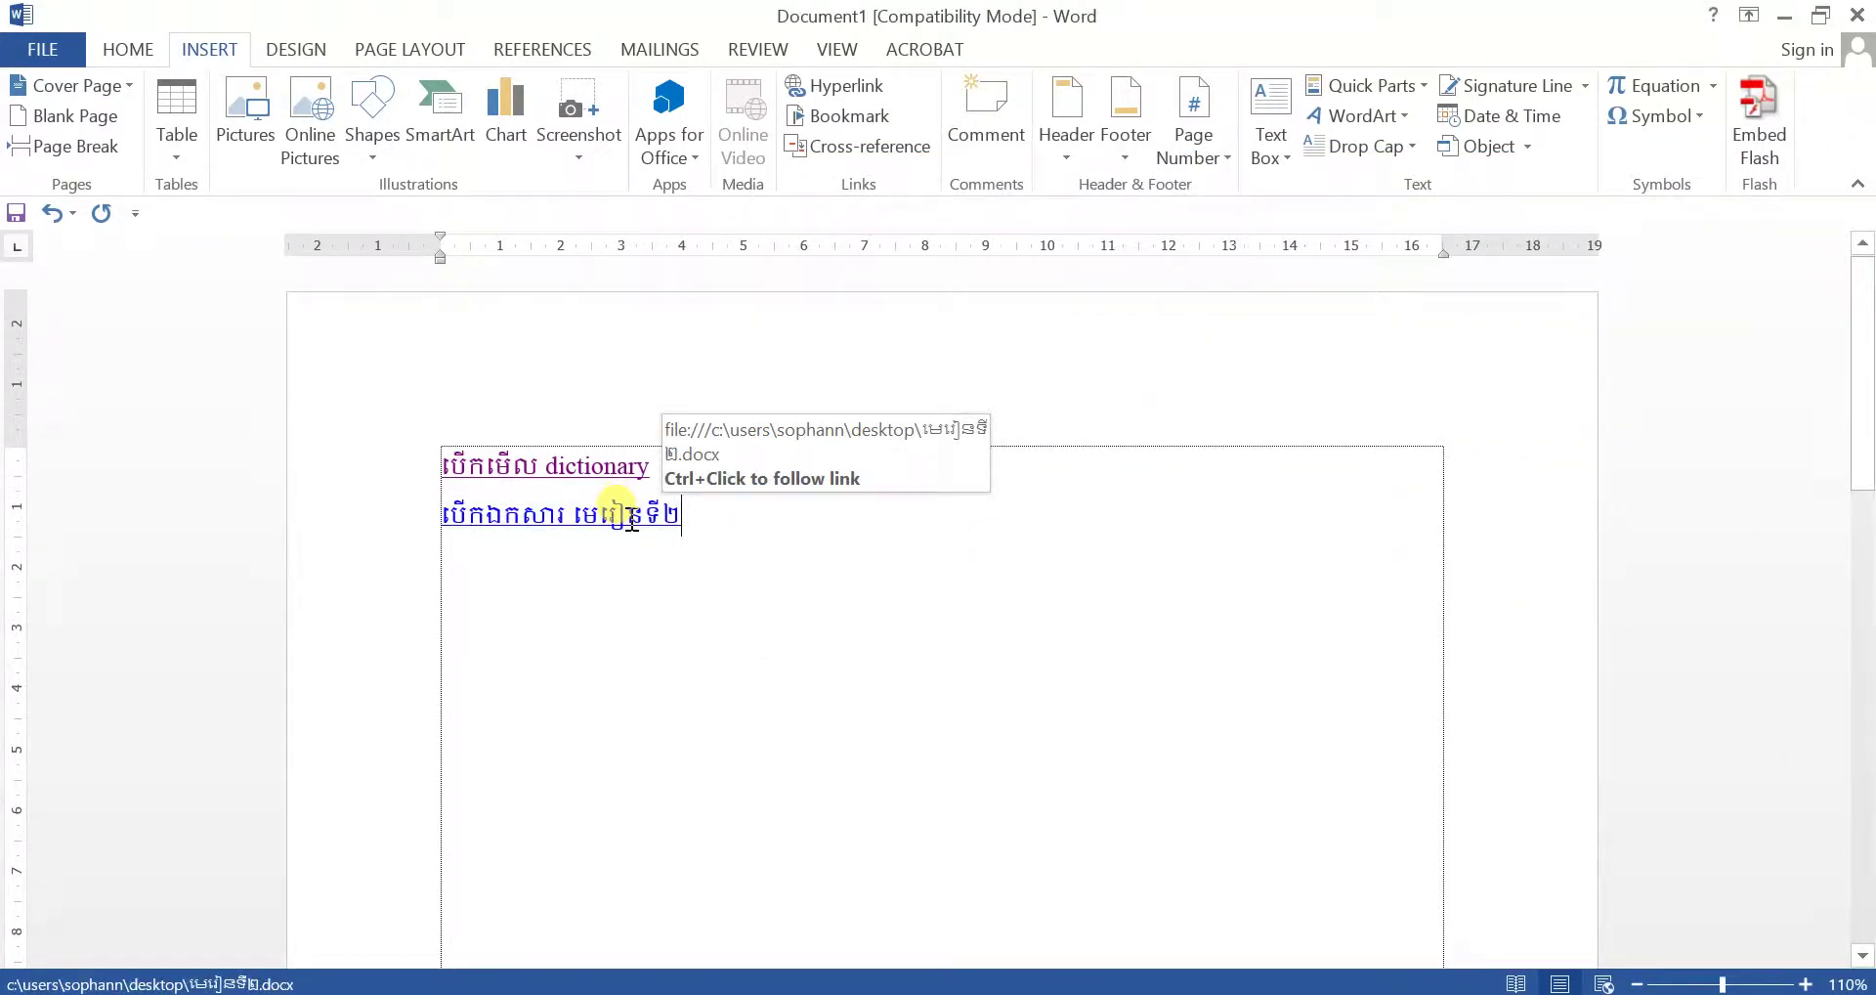
- Follow the second line's link, accept the security notice to open មេរៀនទី២.docx, then close it
left_click(633, 526, "ctrl")
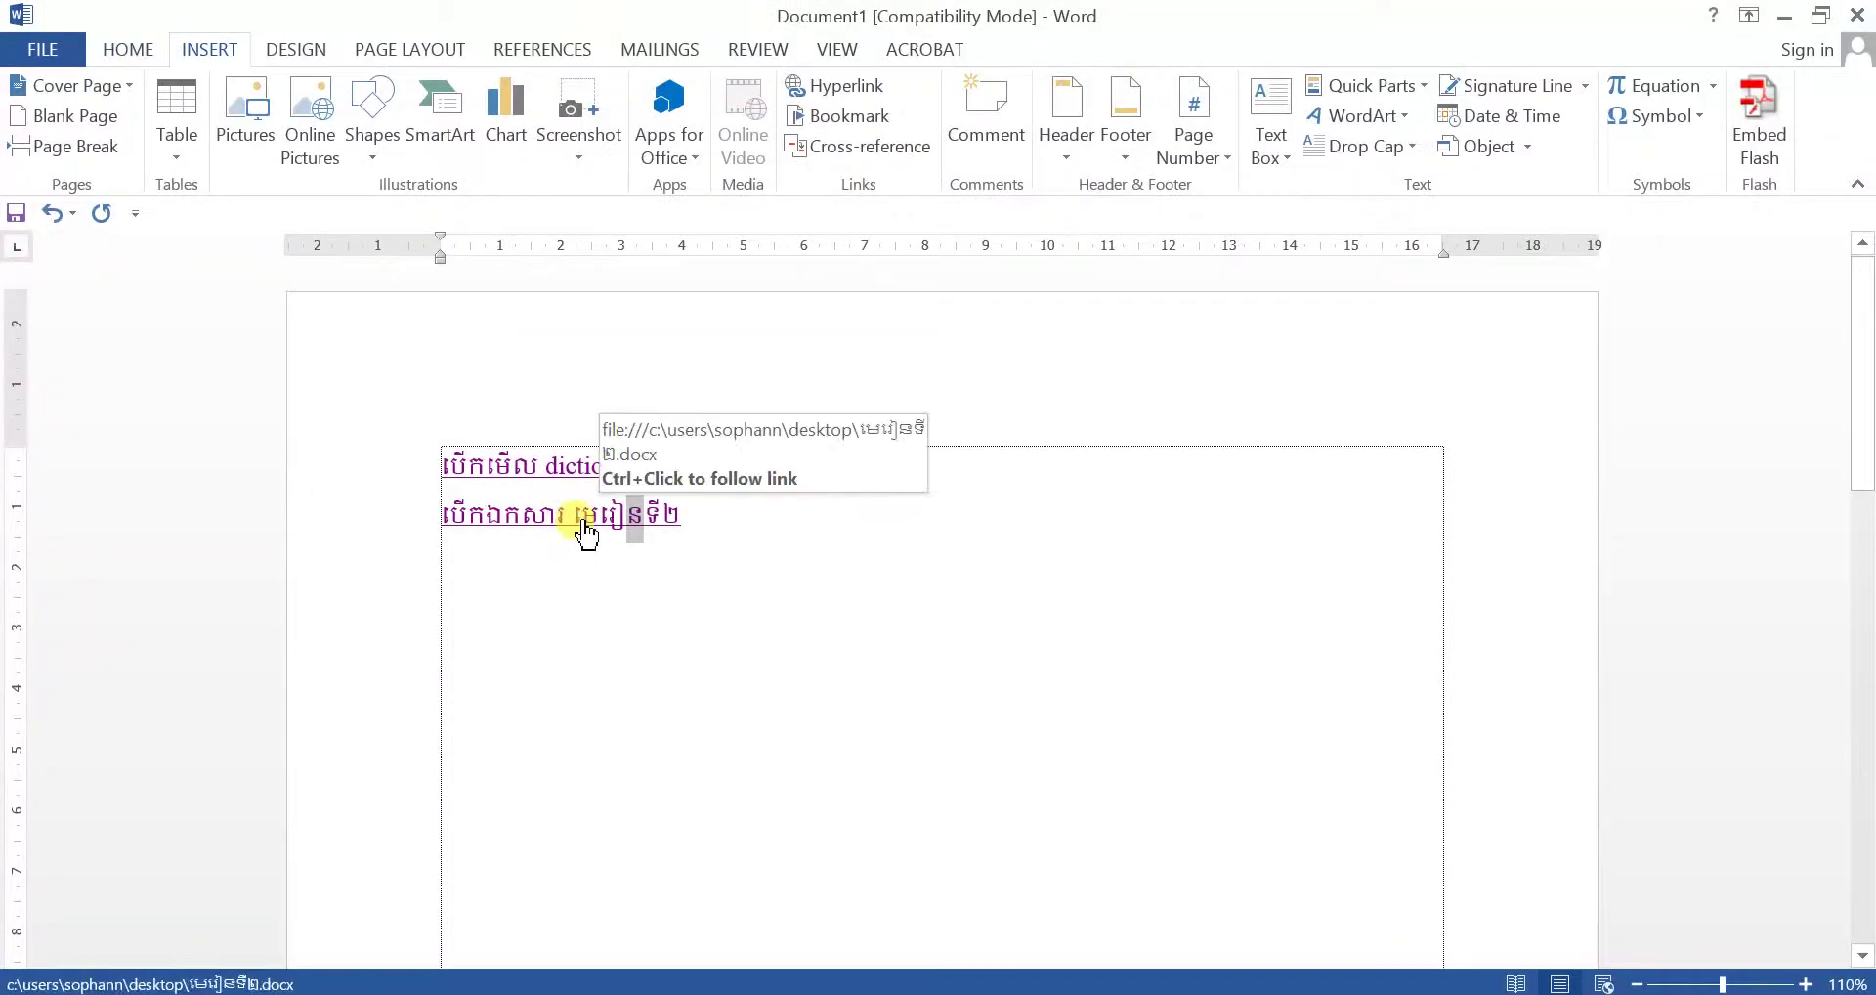
left_click(583, 523, "ctrl")
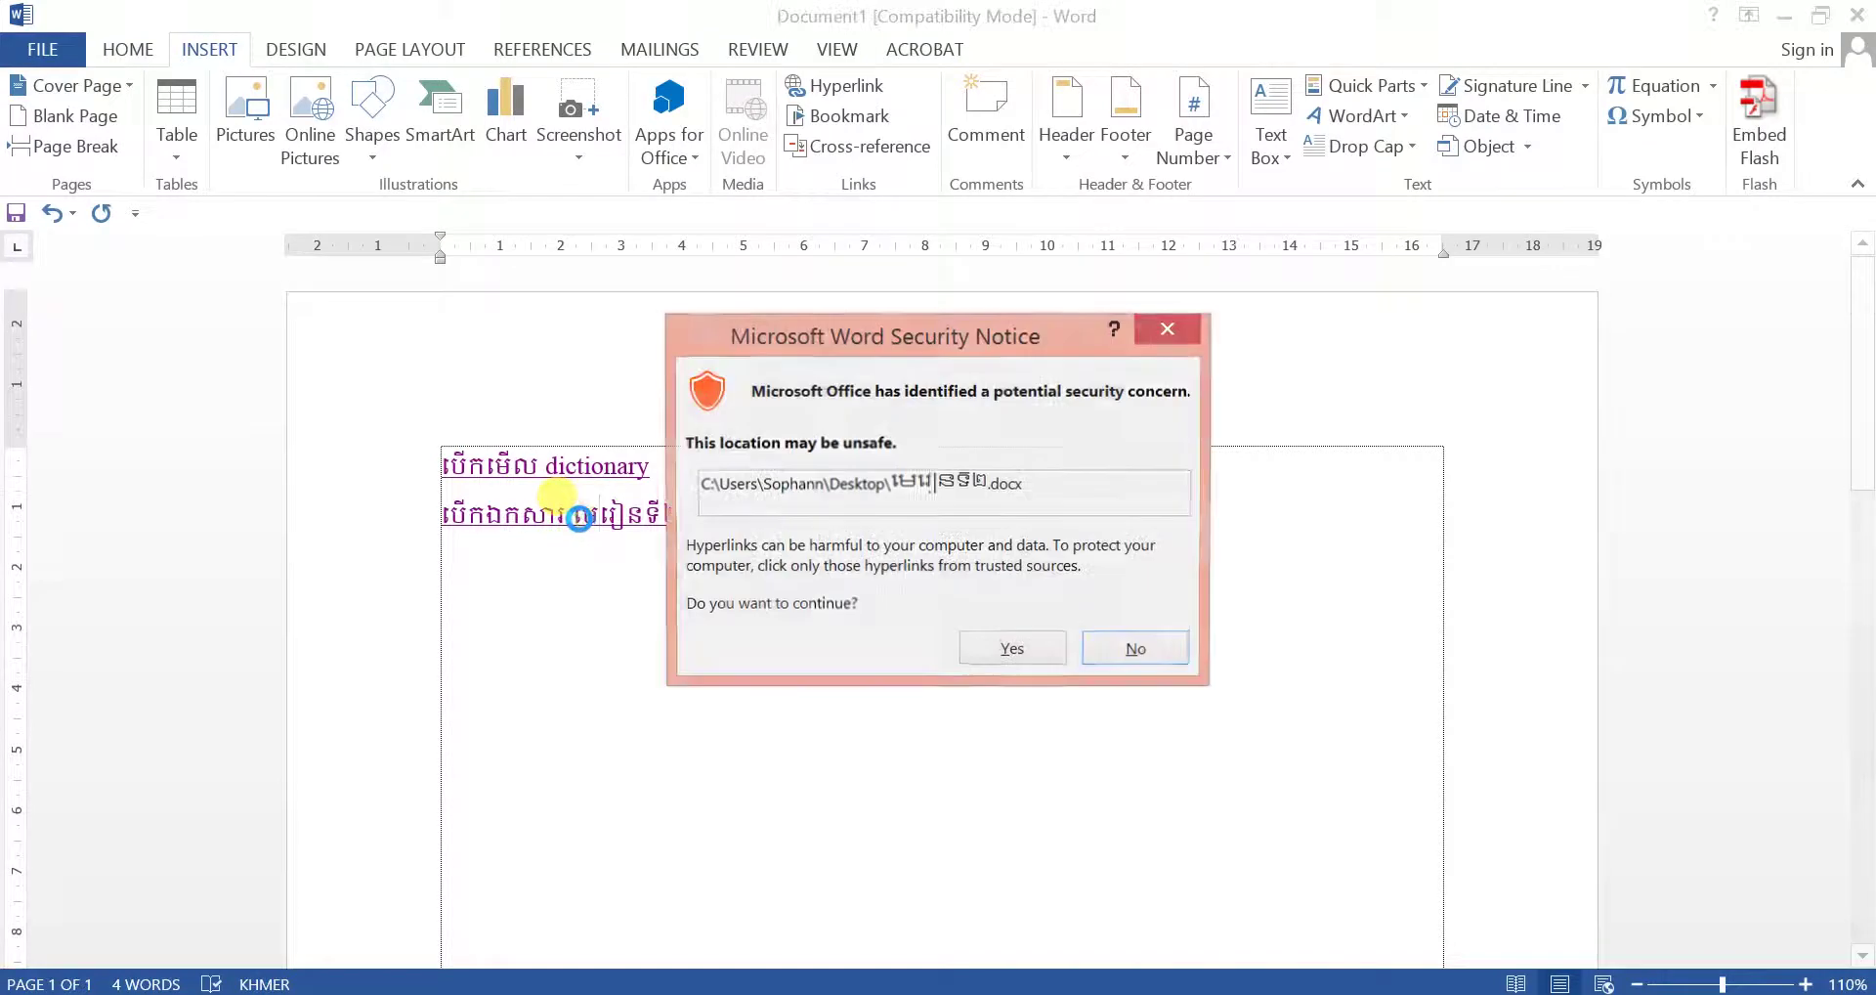
left_click(1020, 651)
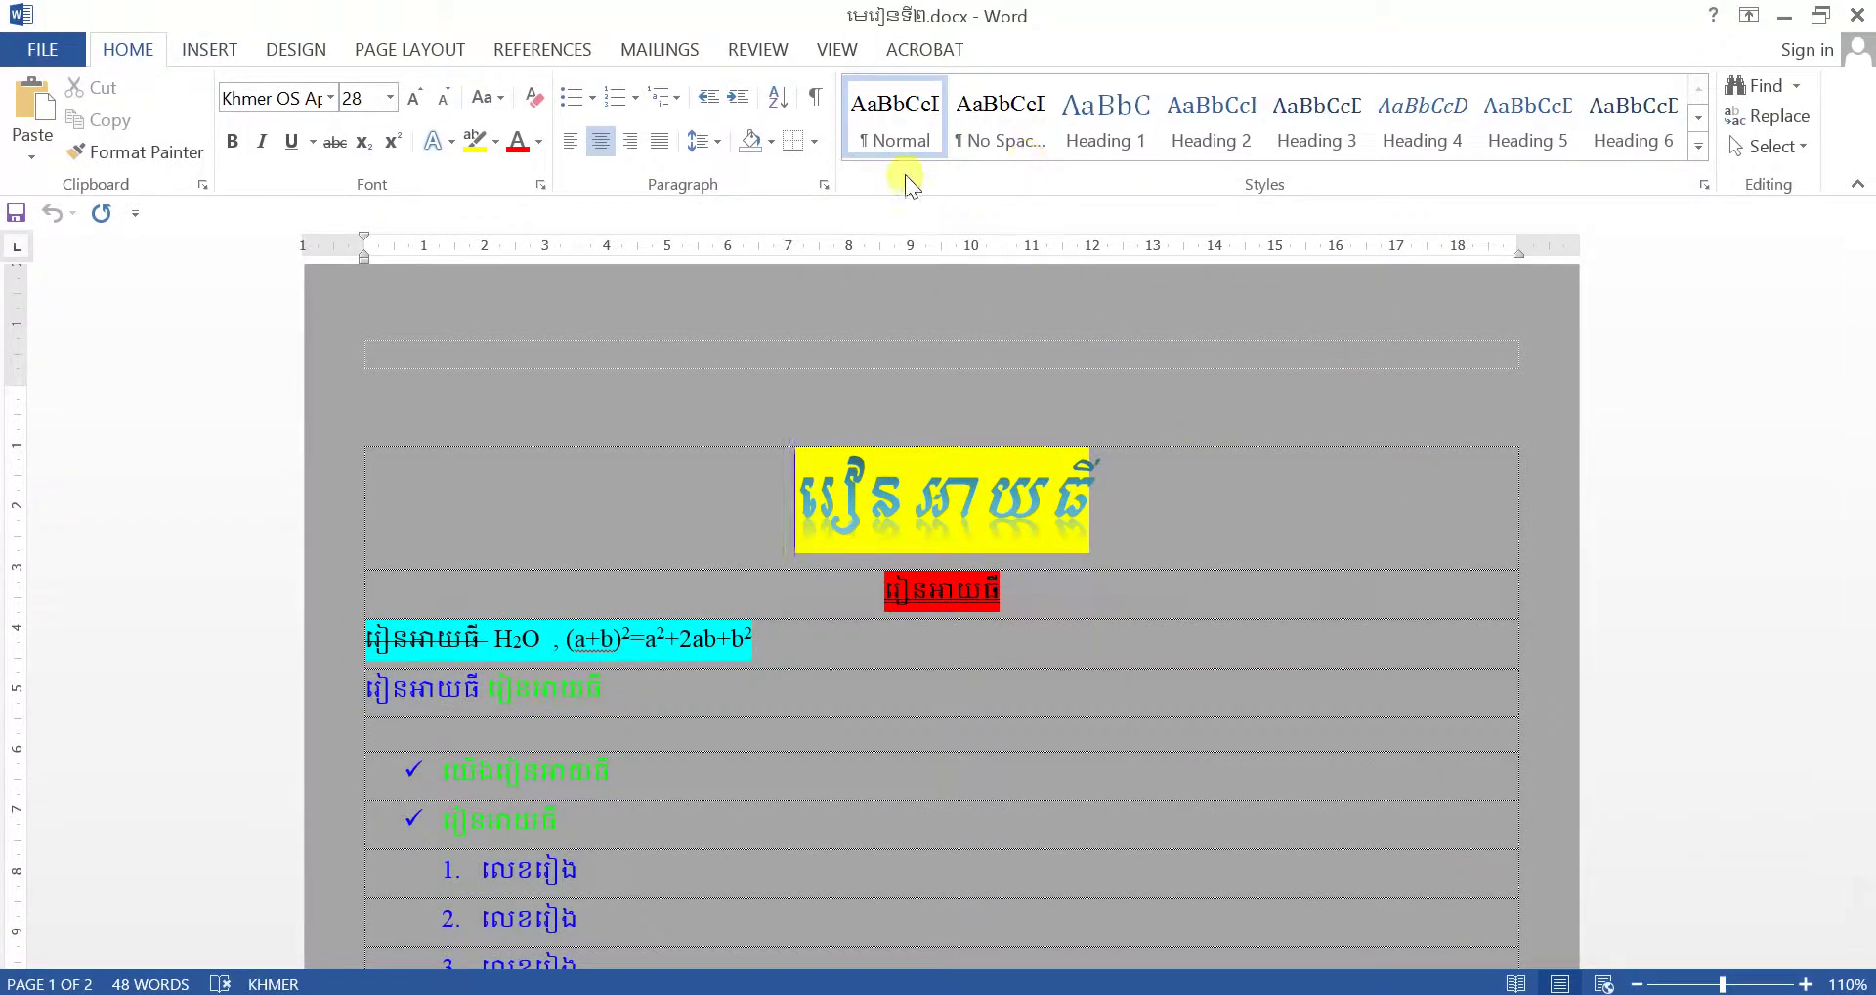
left_click(1857, 15)
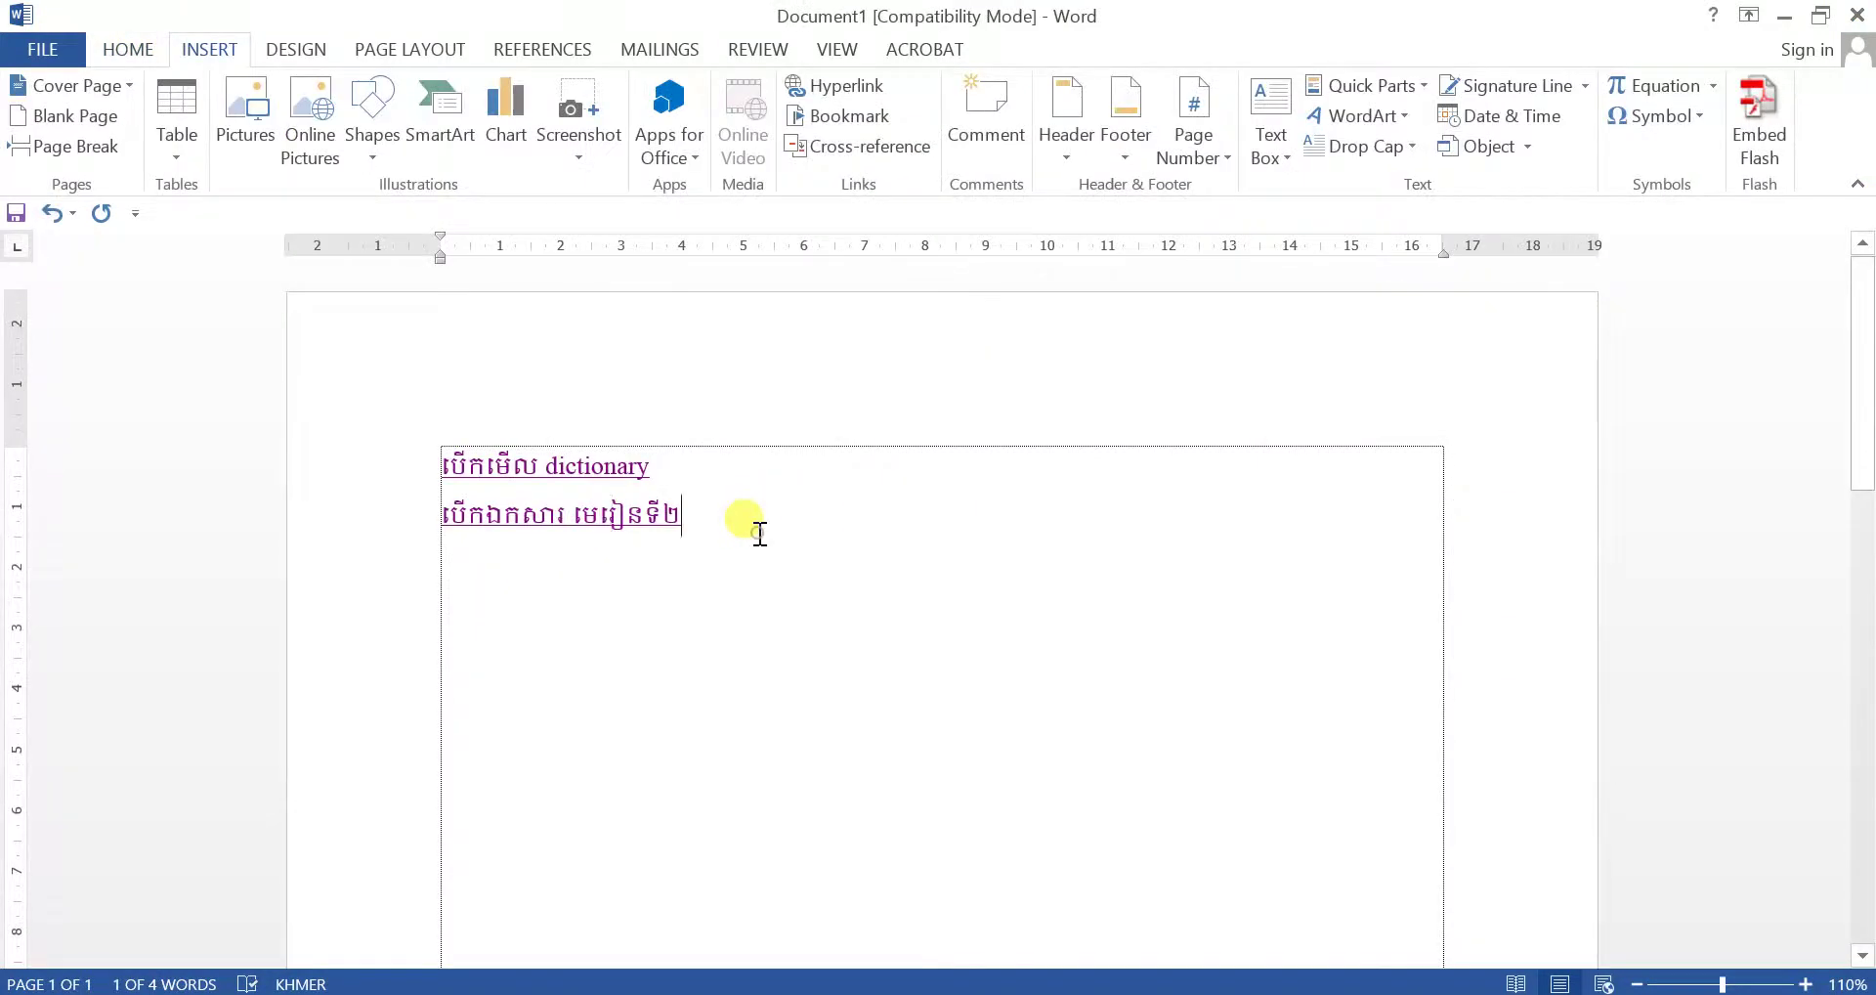
left_click_drag(720, 513, 375, 441)
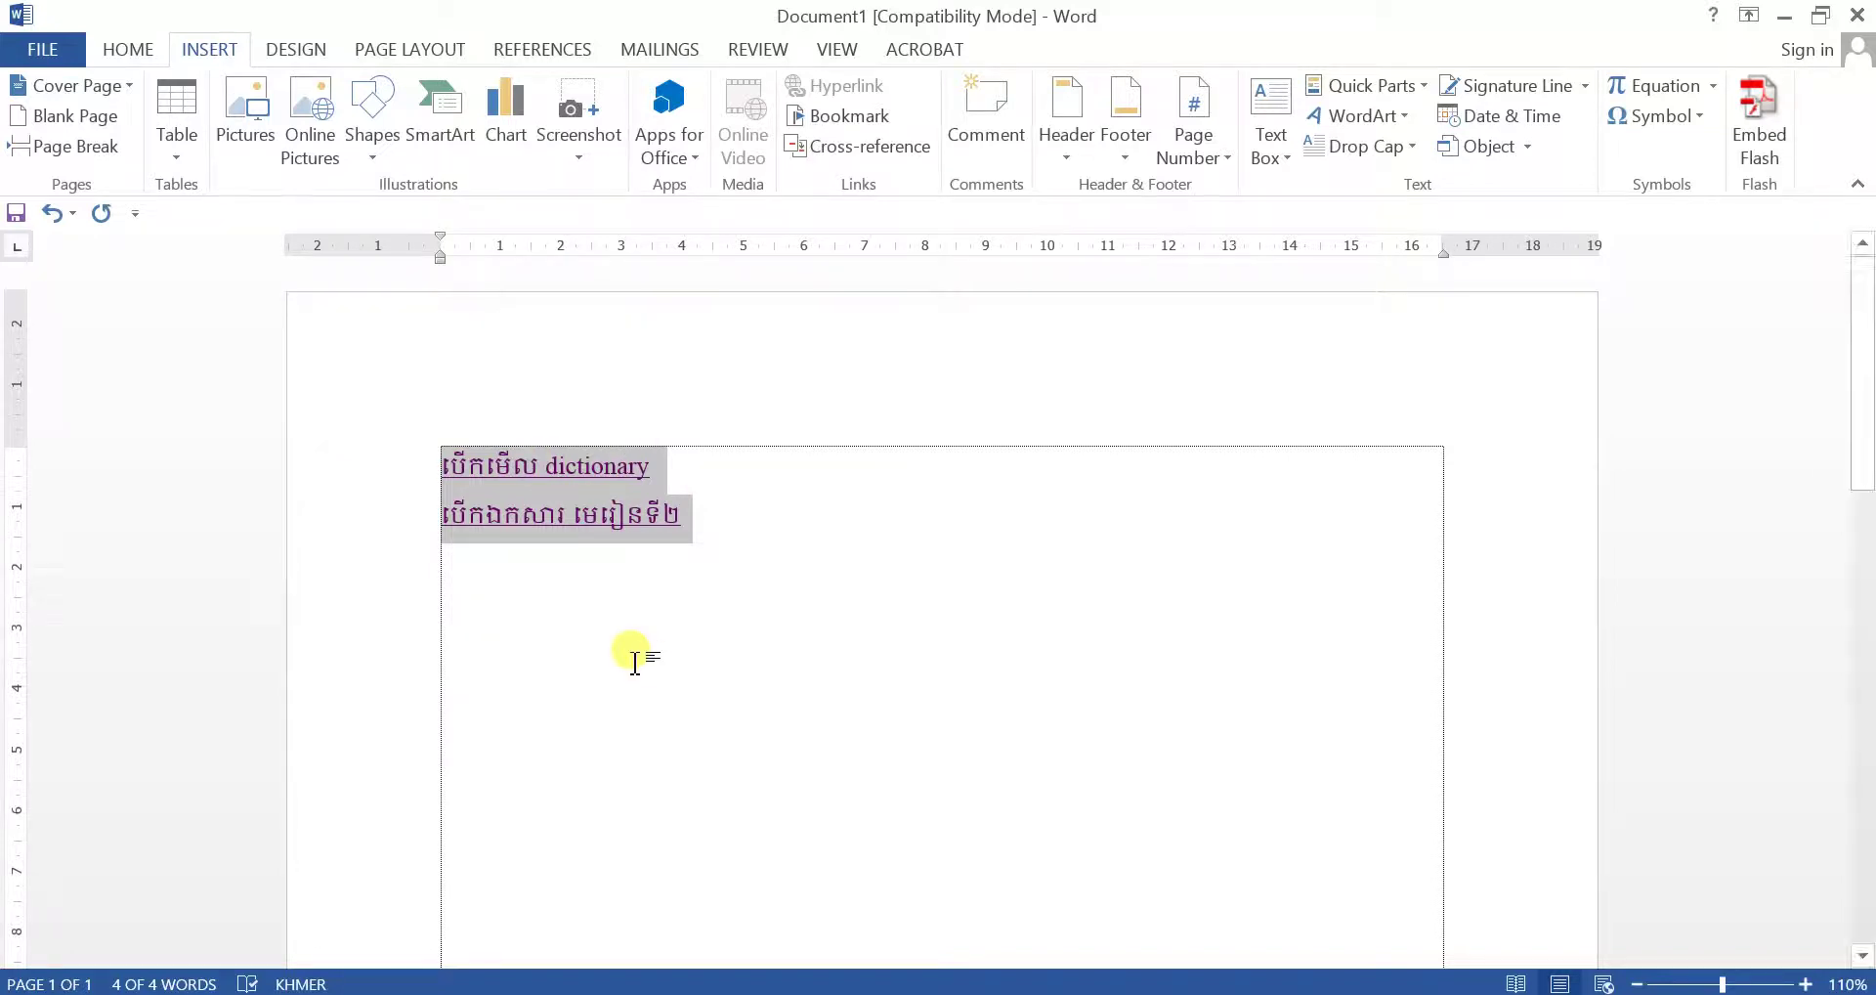
left_click(721, 667)
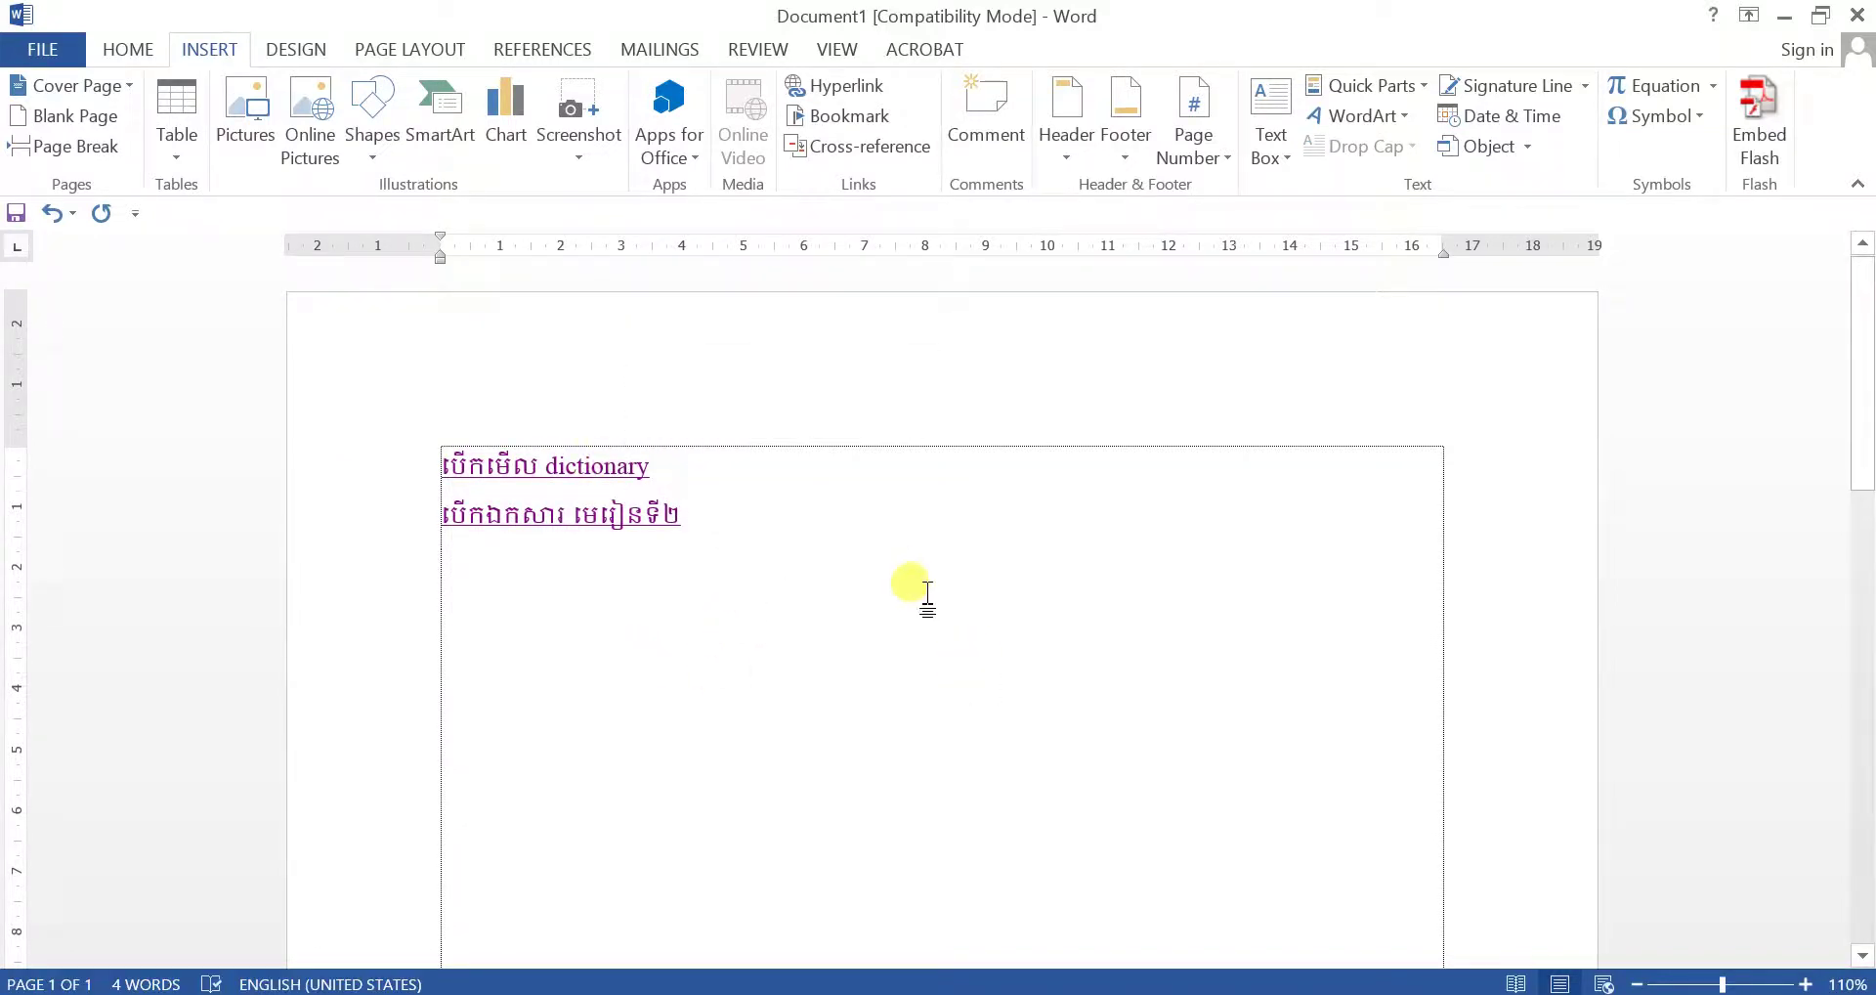